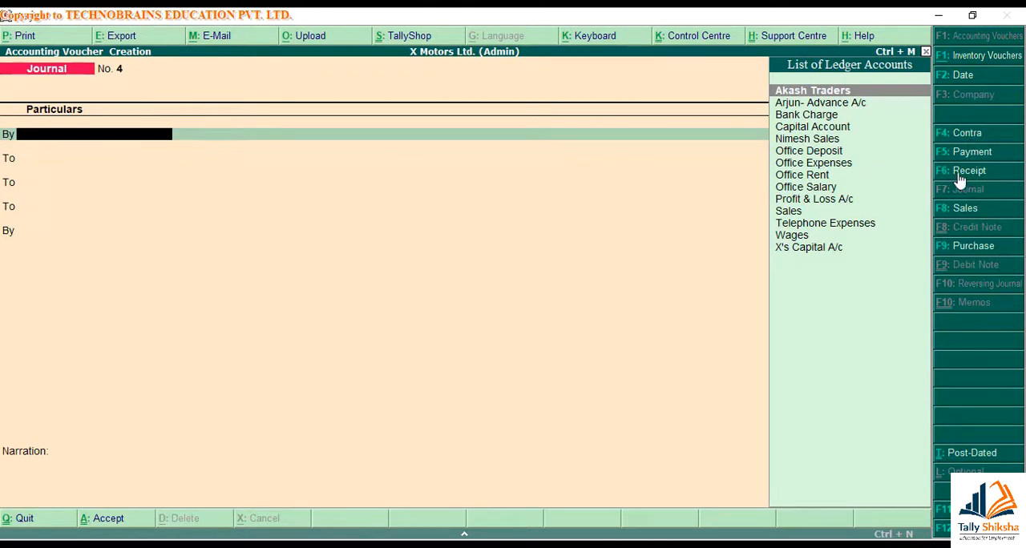
Start a purchase voucher and switch it from item invoice mode to voucher mode
left_click(966, 250)
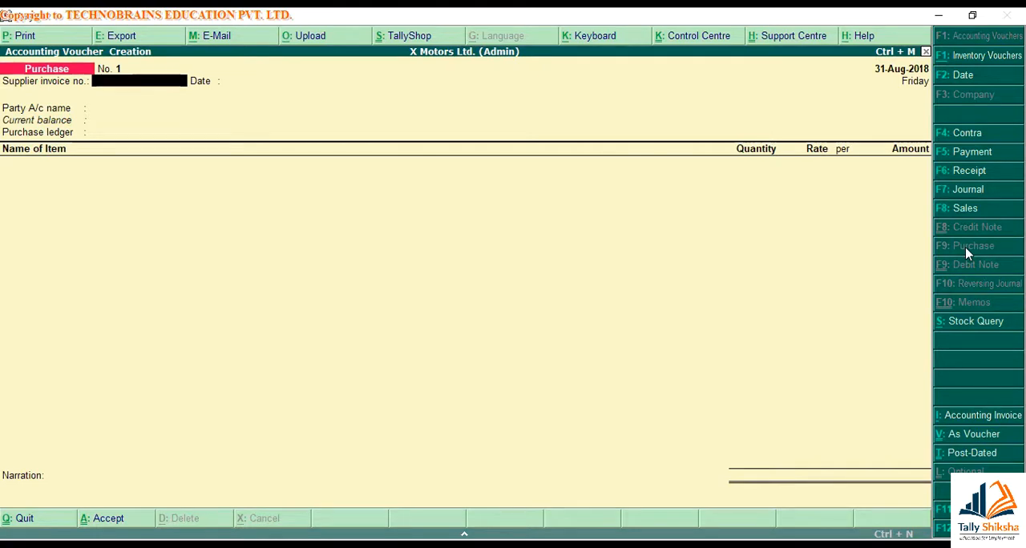
key("ctrl+v")
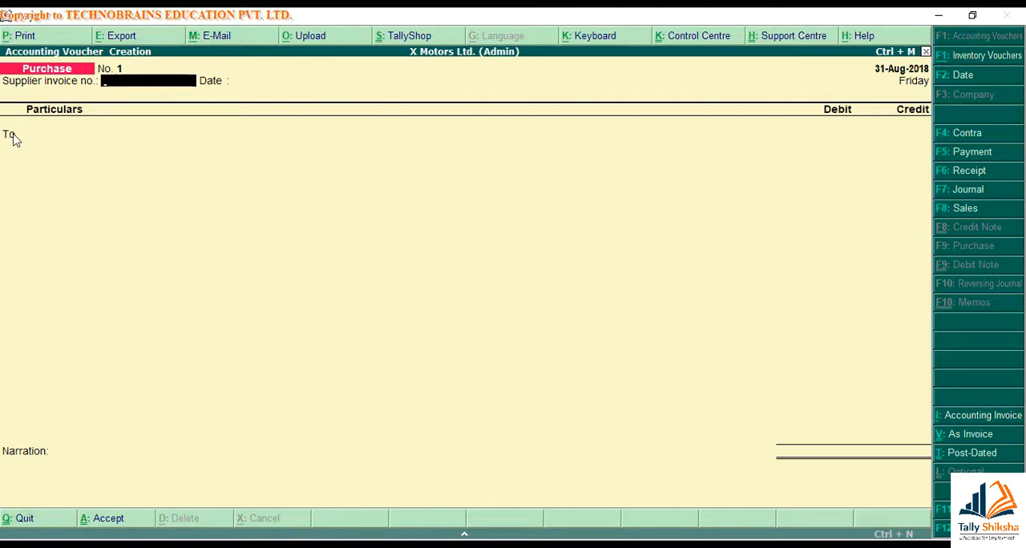
left_click(138, 168)
type("V")
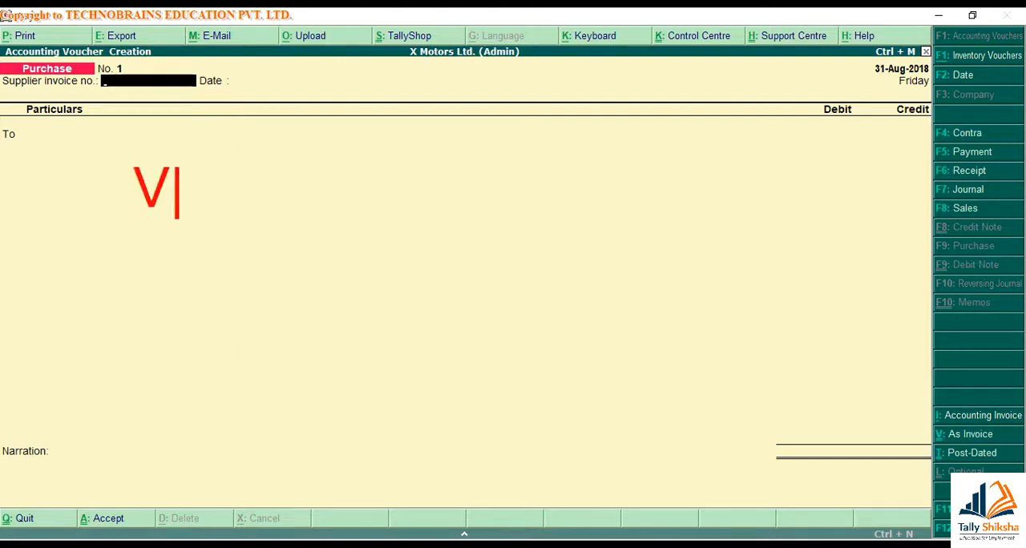
type("oucher Mode =")
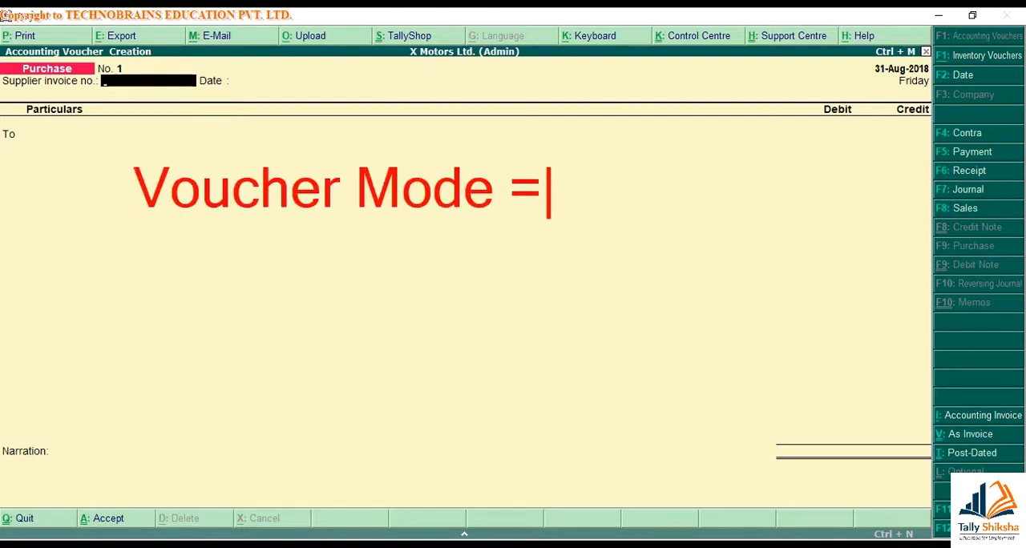
type(" D")
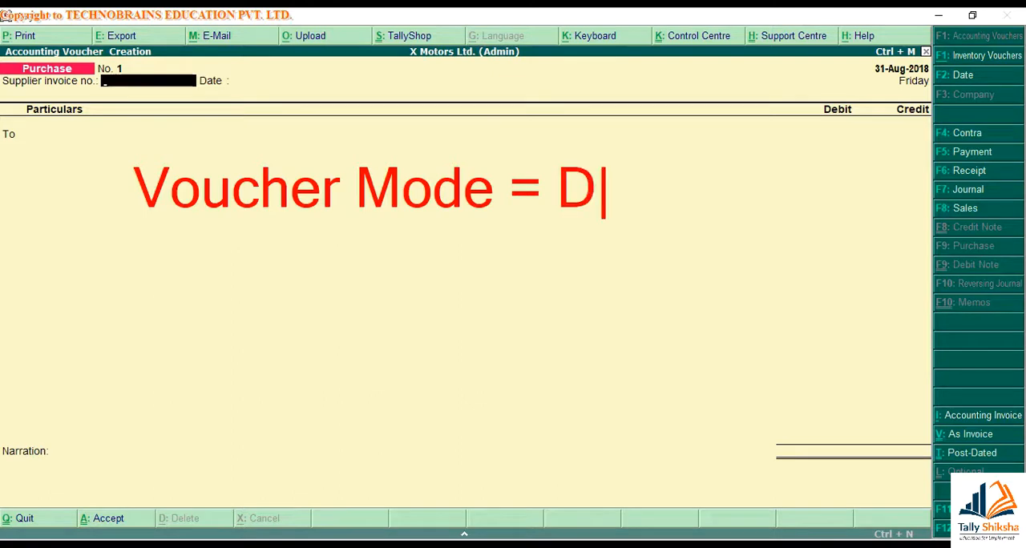
type("ouble Entry mode")
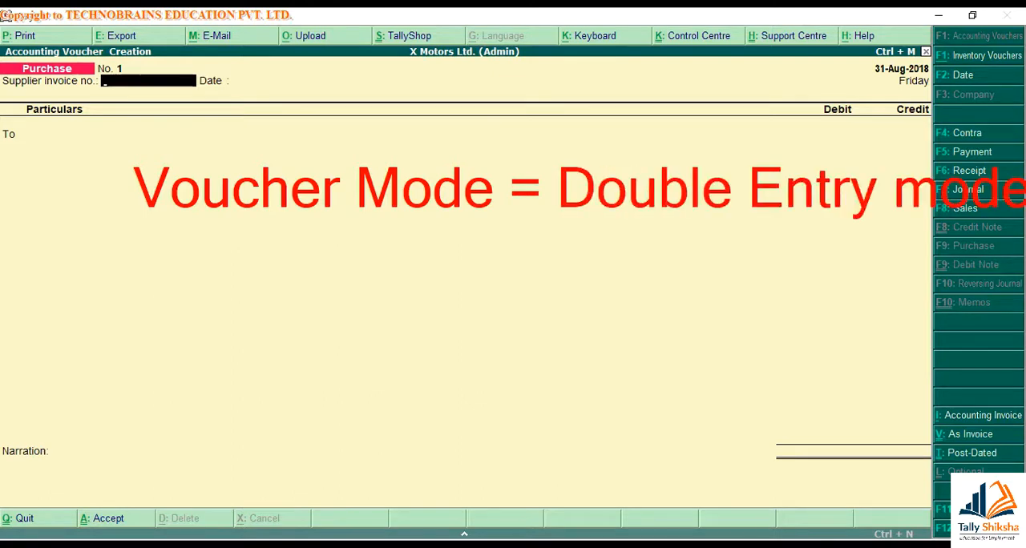
key("Escape")
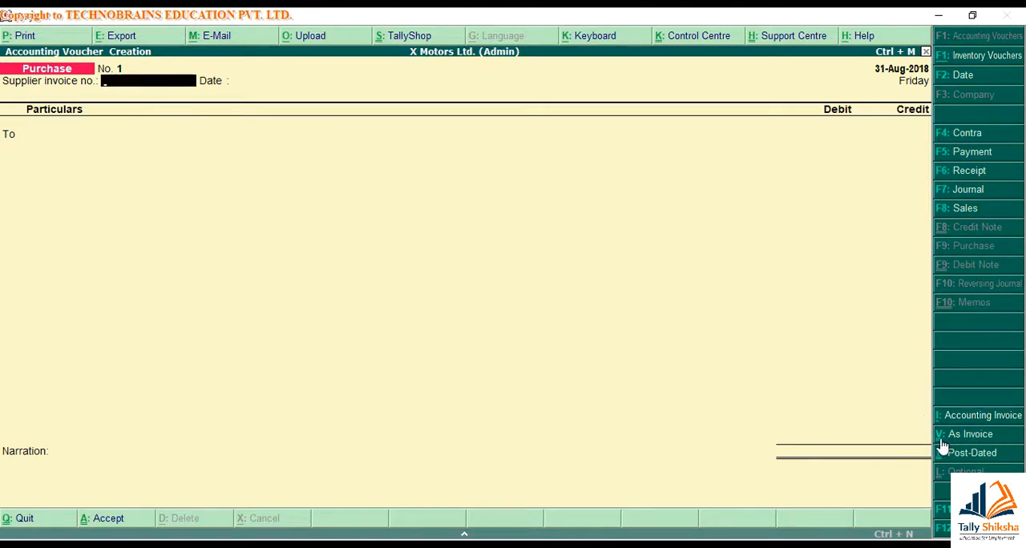
Alternate the purchase voucher between invoice mode and voucher mode to compare the layouts, ending in invoice mode
left_click(993, 439)
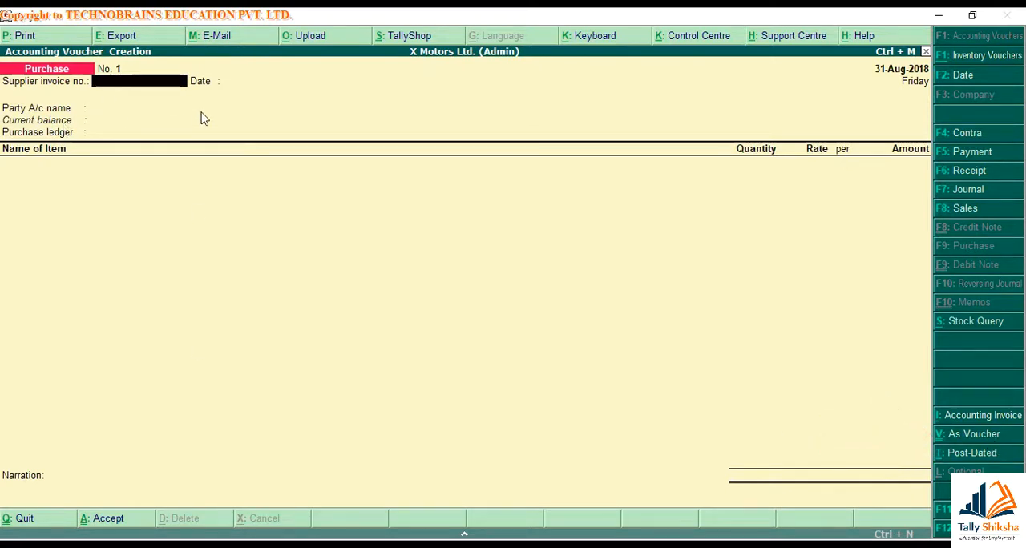
key("ctrl+v")
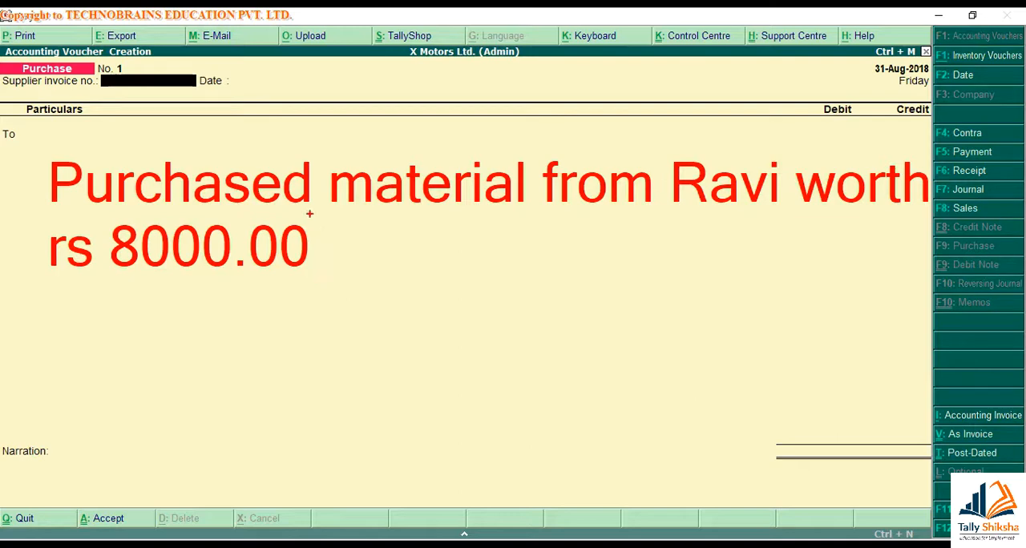
key("Escape")
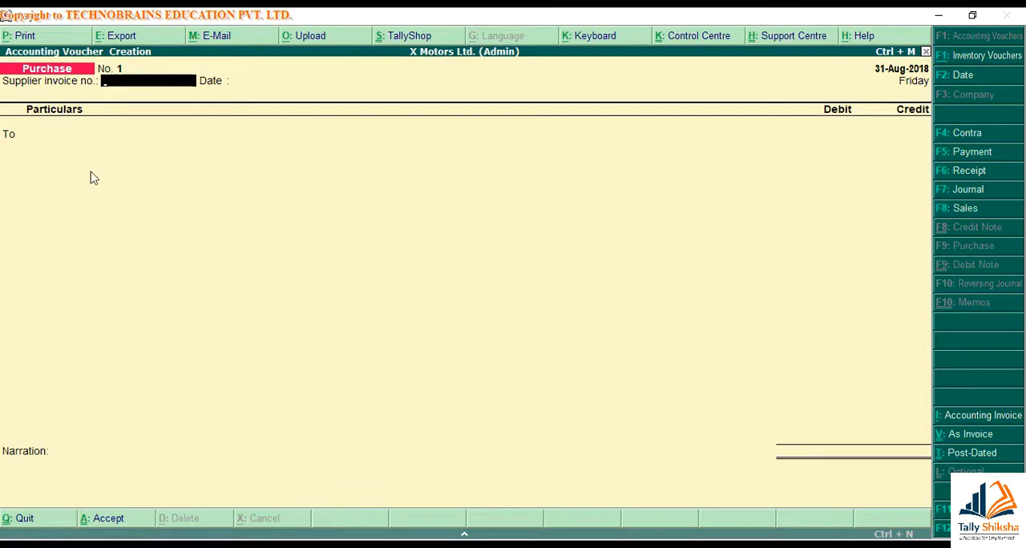
key("ctrl+v")
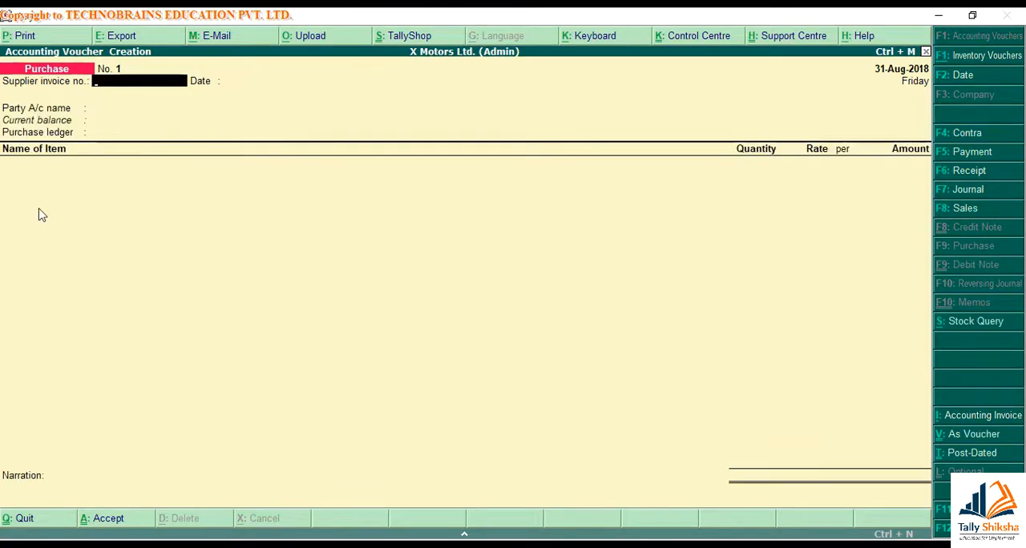
key("ctrl+2")
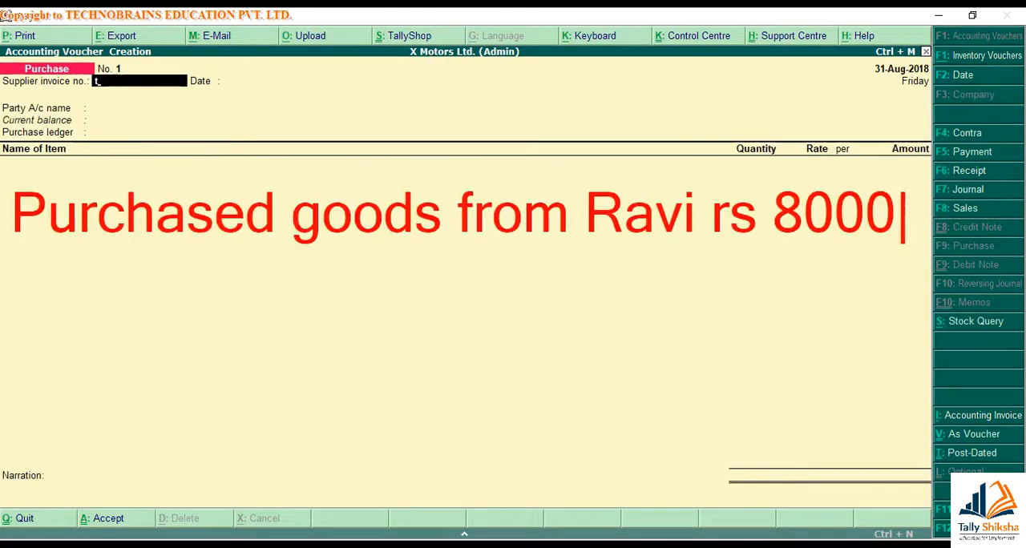
key("Return")
type("Tran")
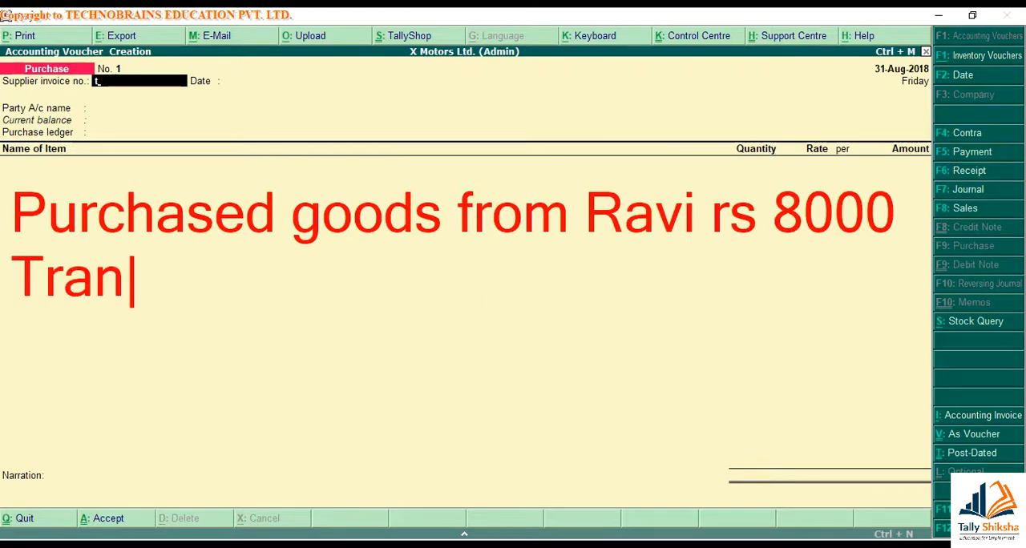
type("sport detai")
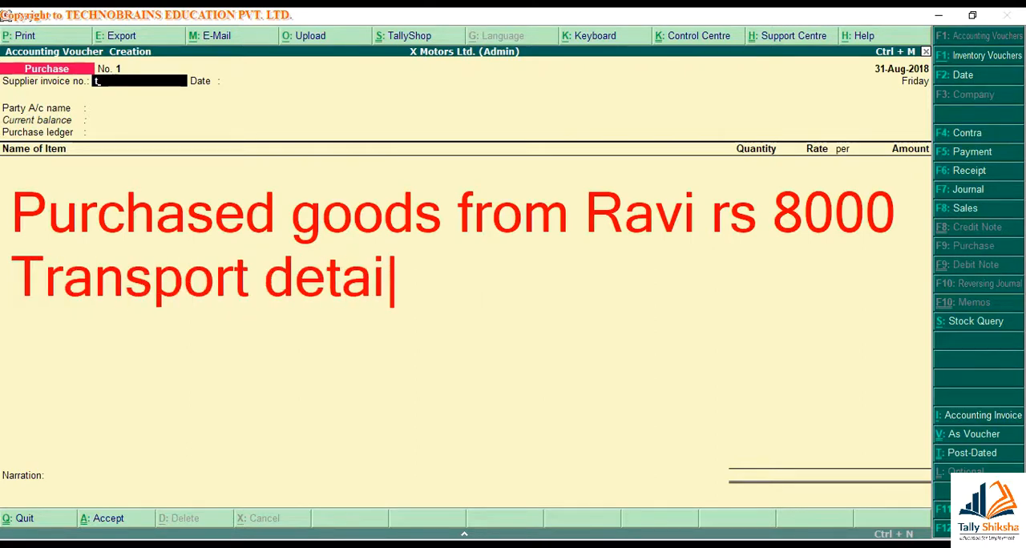
type("ls, order details etc.")
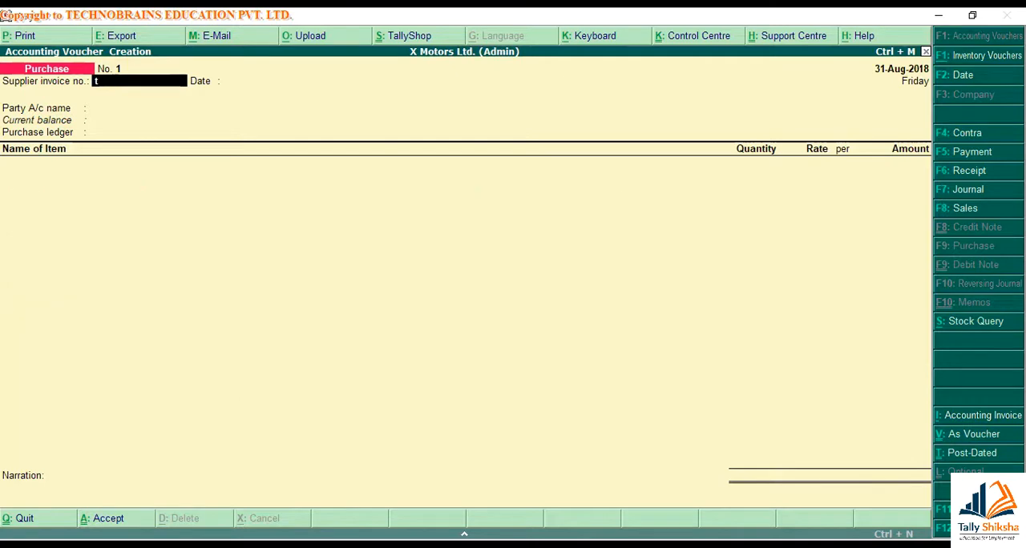
key("BackSpace")
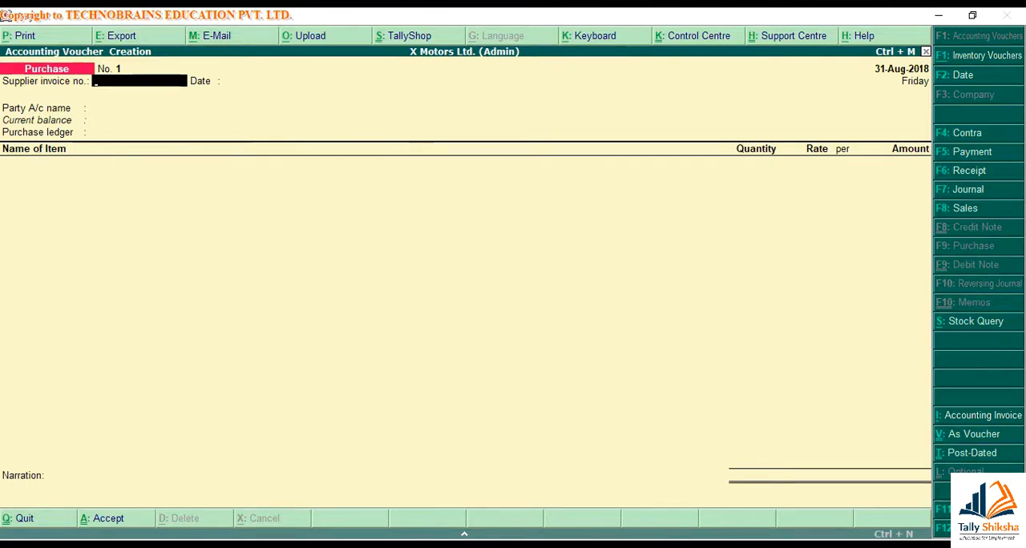
Turn off invoicing in the company's accounting features and save the settings
key("F11")
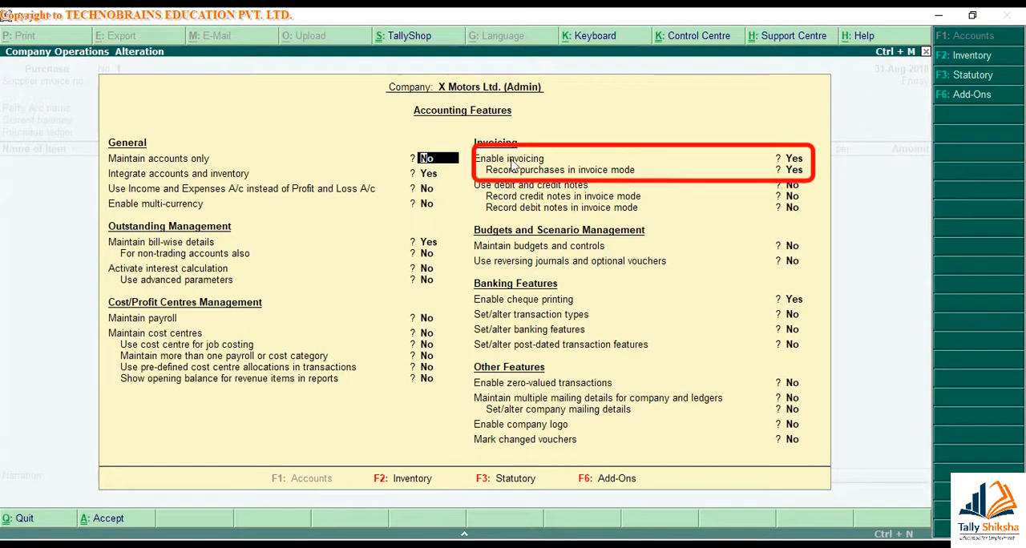
left_click(797, 159)
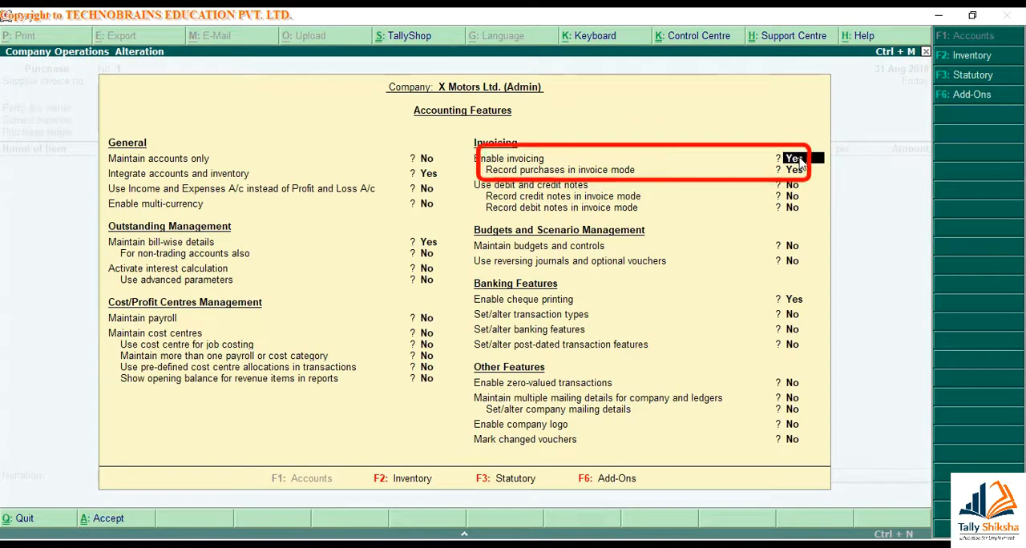
key("n")
key("Return")
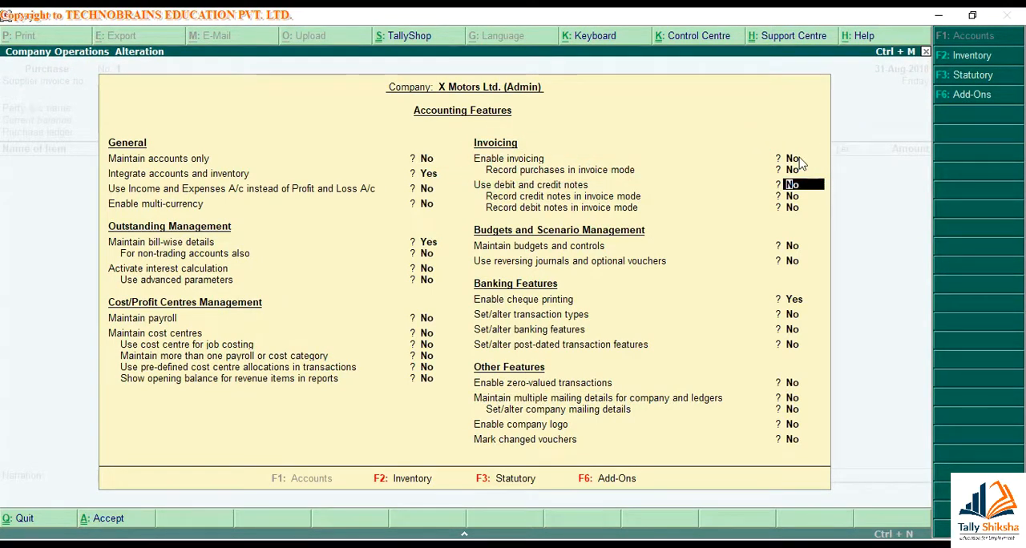
key("ctrl+a")
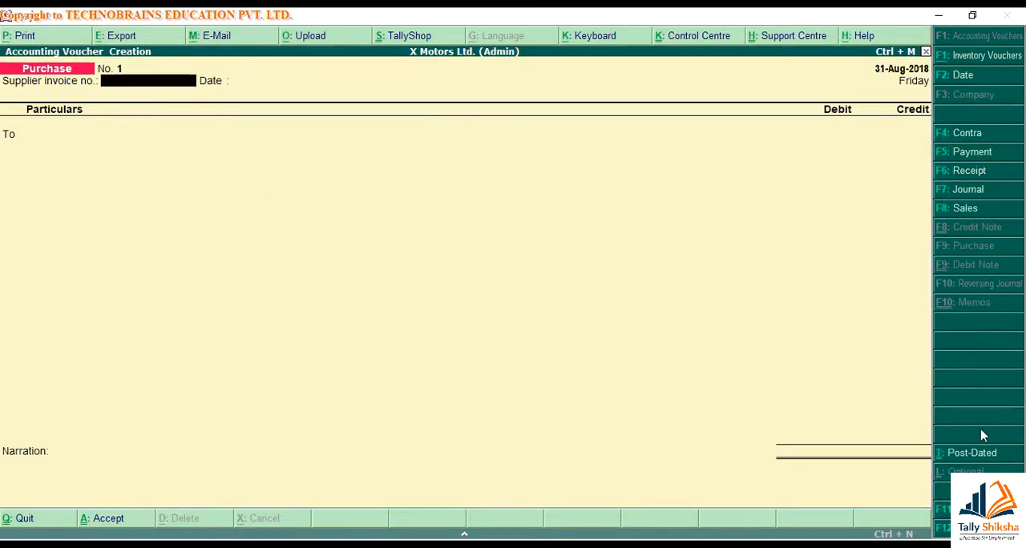
Enable invoicing and the recording of purchases in invoice mode in the company's accounting features, and save the settings
key("F11")
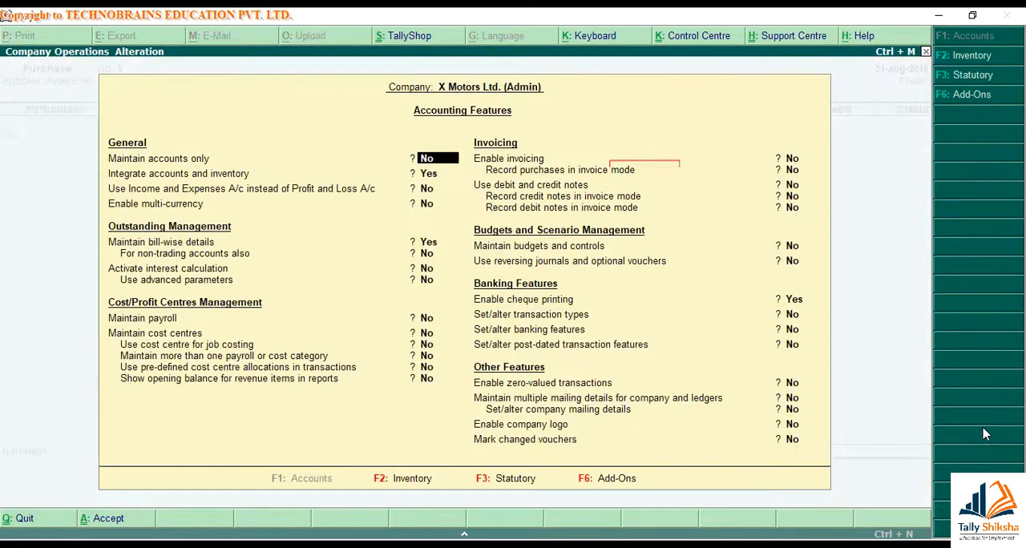
key("Return")
key("Return")
key("Return")
key("Return")
key("Return")
key("Return")
key("Return")
key("Return")
key("Return")
key("y")
key("Return")
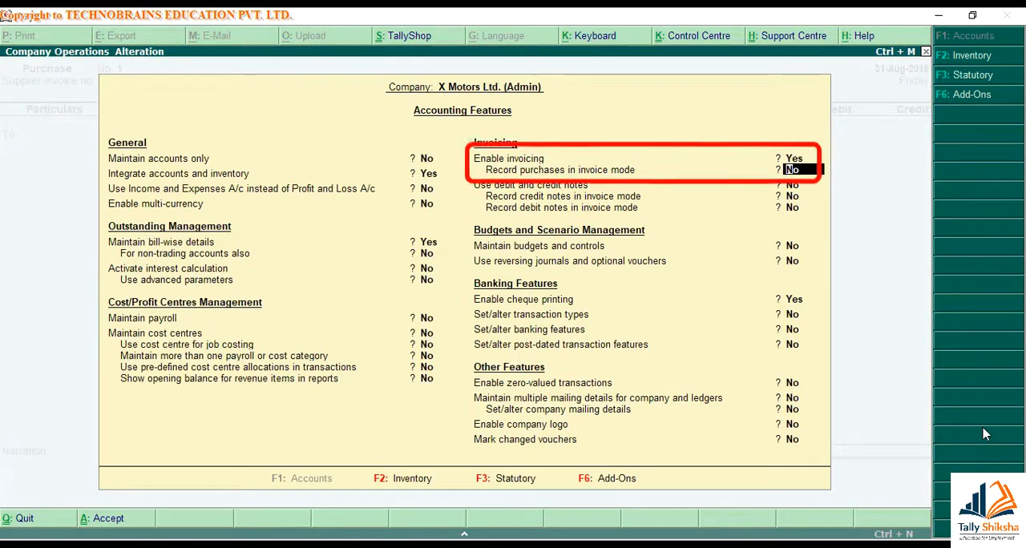
key("ctrl+a")
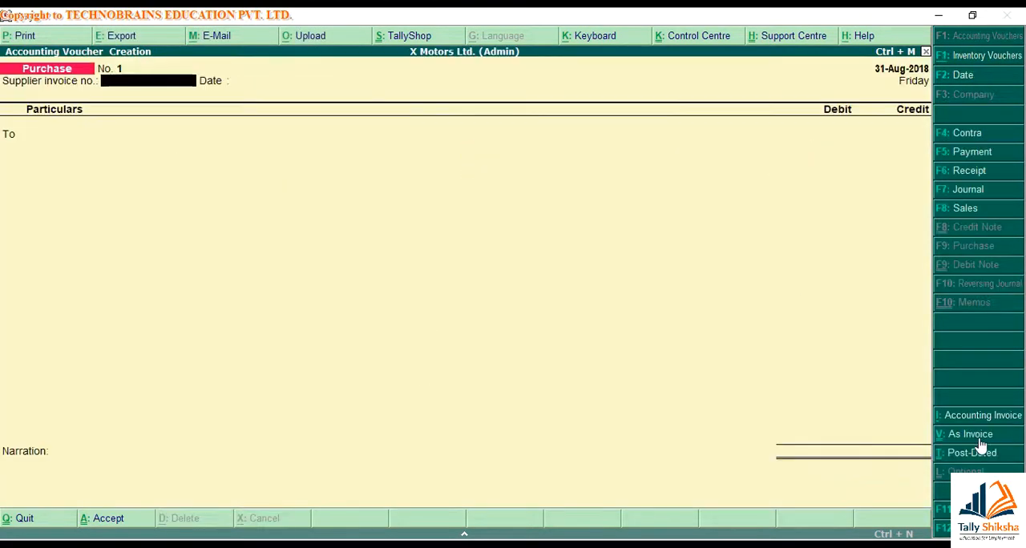
Switch the purchase voucher to invoice mode and back to voucher mode
left_click(971, 434)
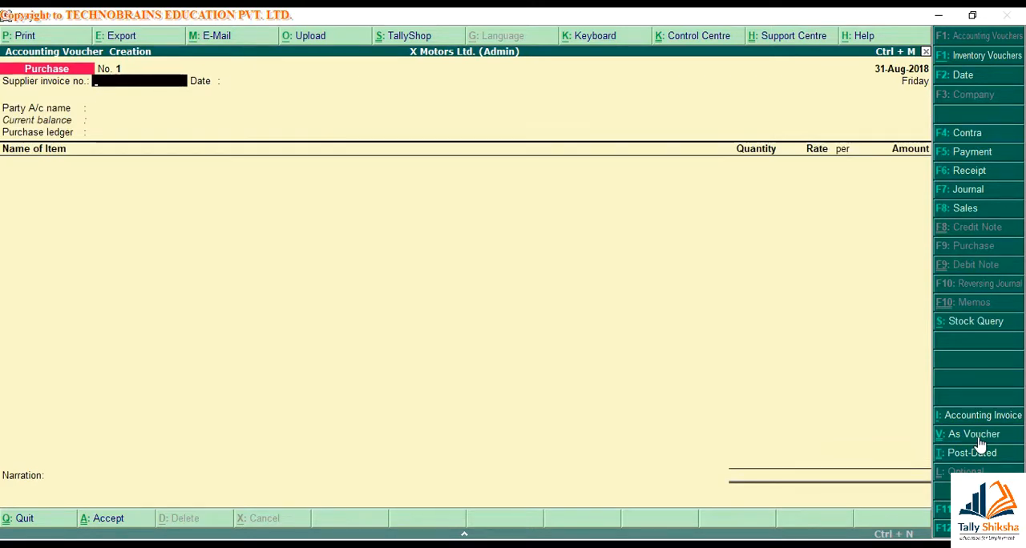
left_click(973, 435)
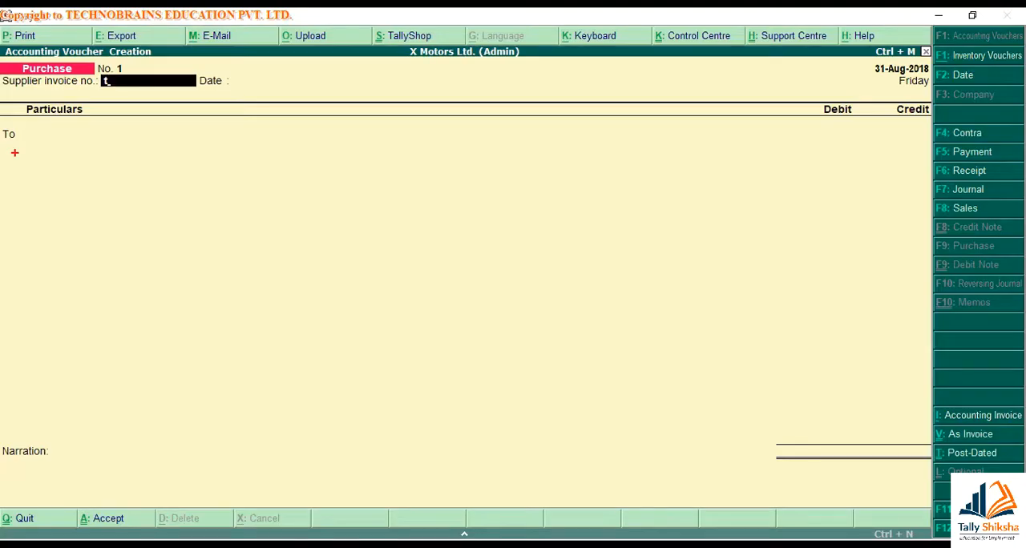
type("Bulb")
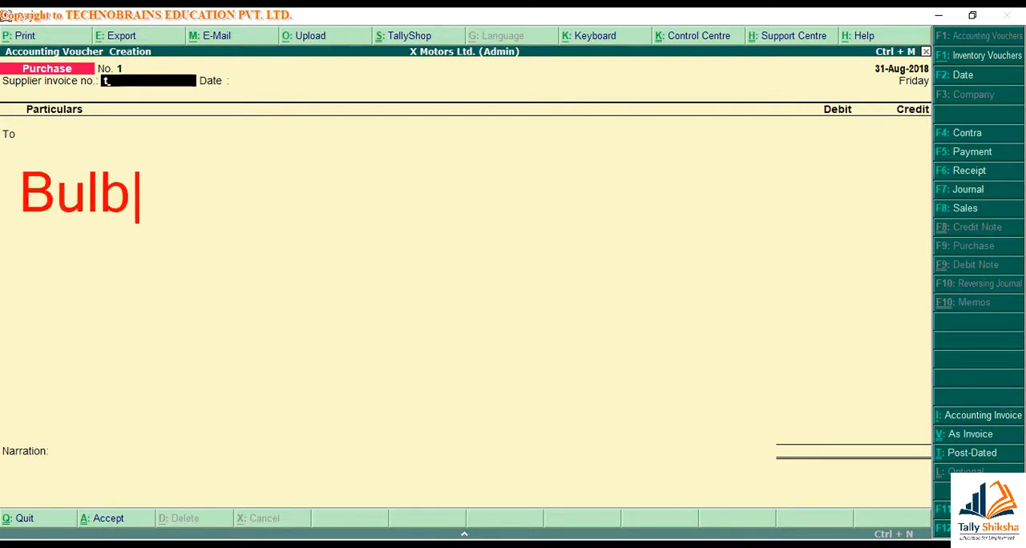
type("- Stock item")
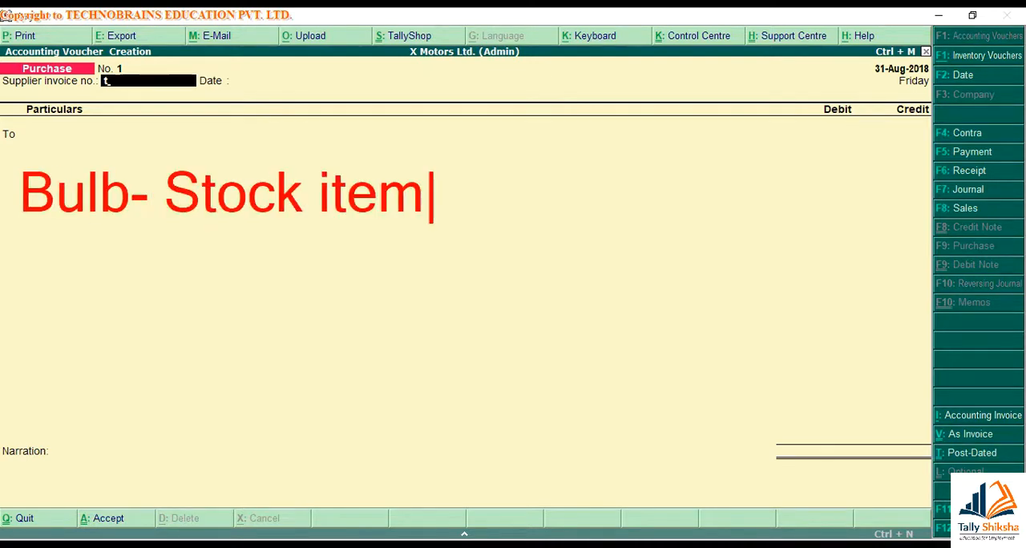
key("Return")
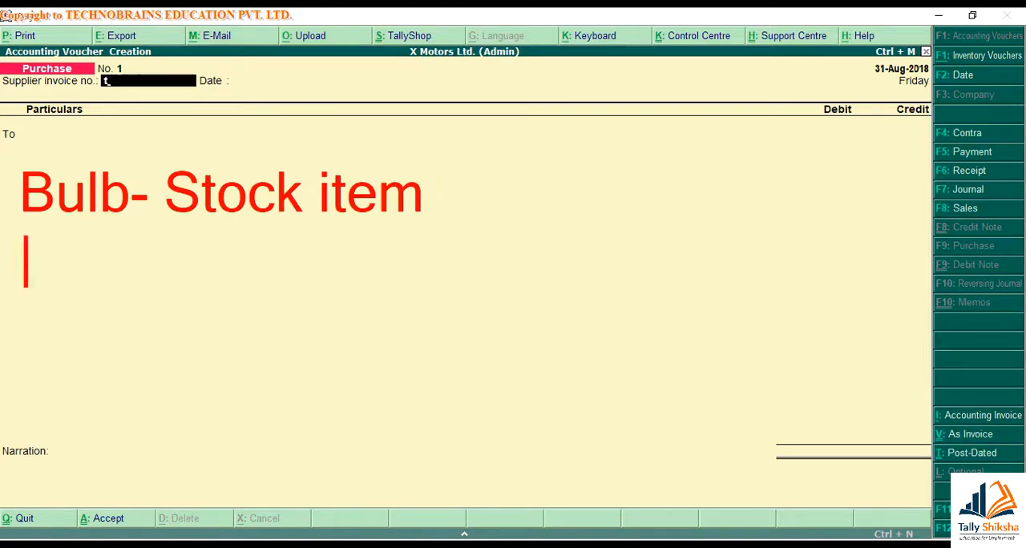
type("Goods -")
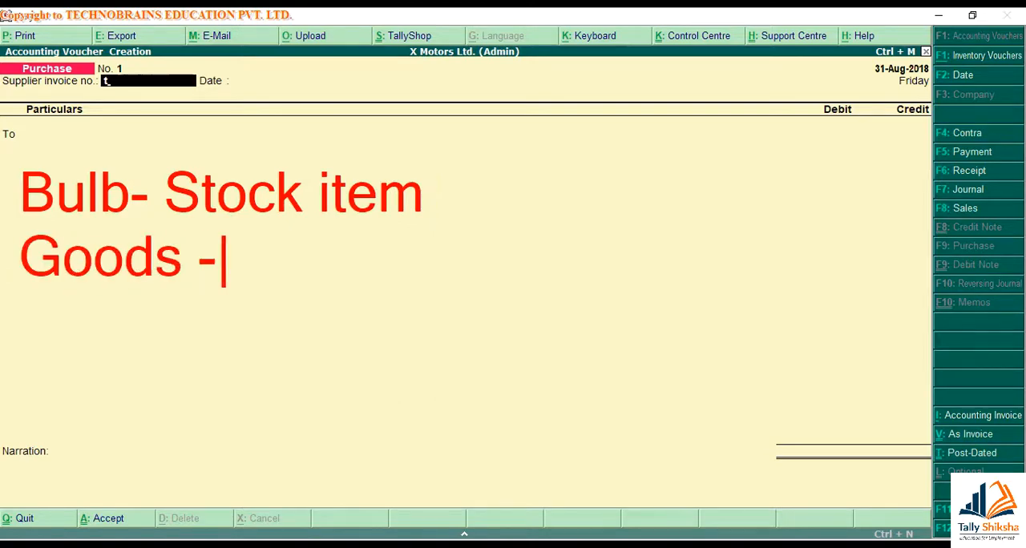
type(" Stock item X")
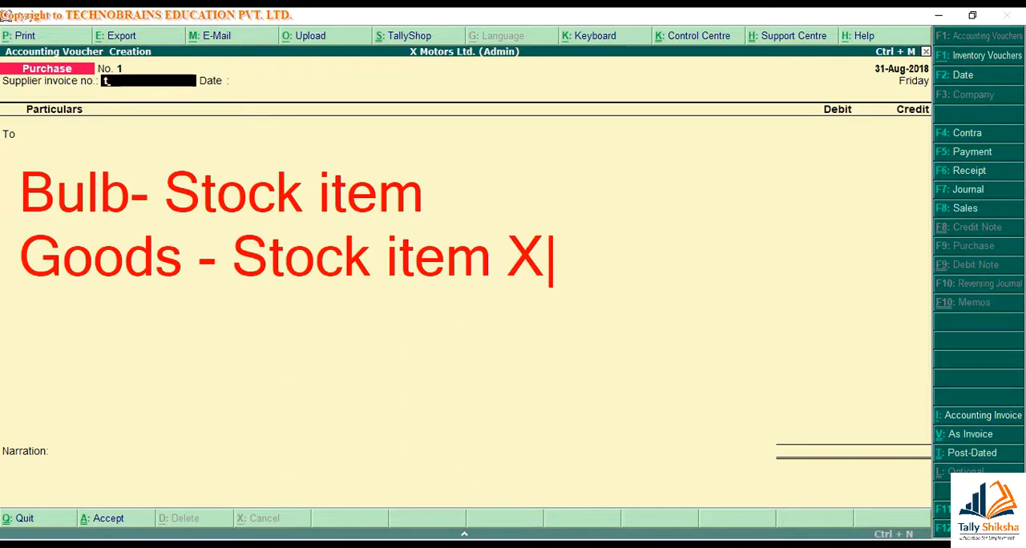
key("Escape")
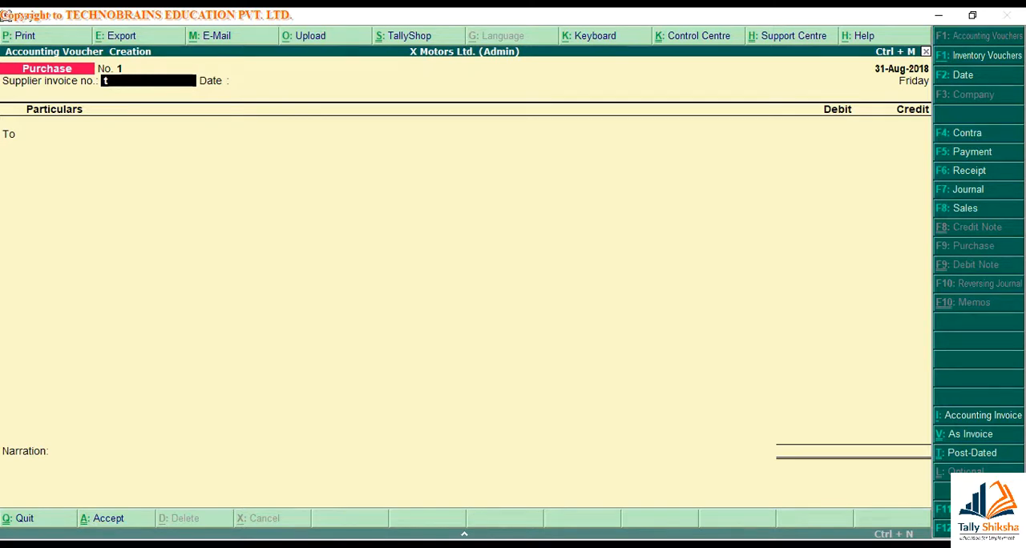
Enter 234 as the supplier invoice number and set the voucher date to 2-May-2018
key("BackSpace")
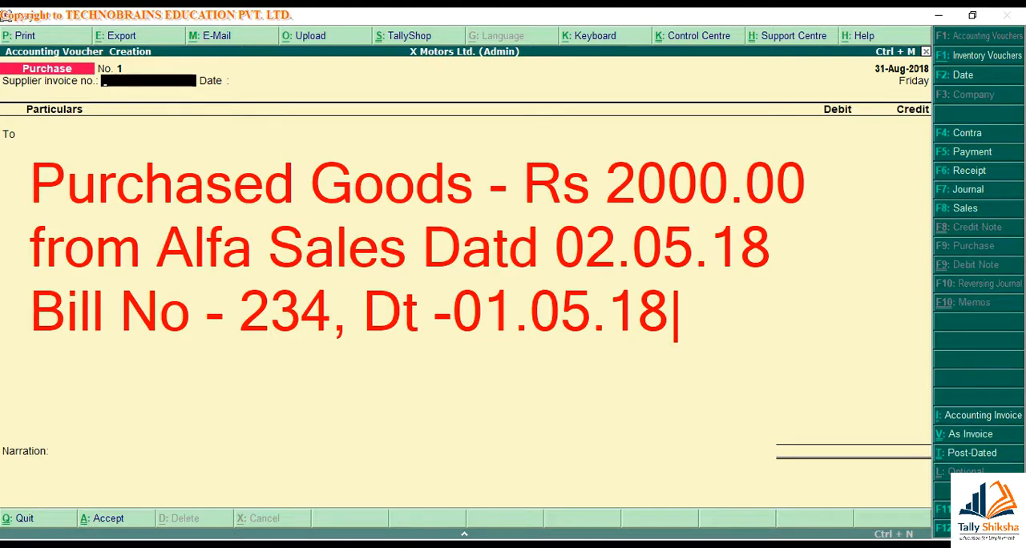
type("234")
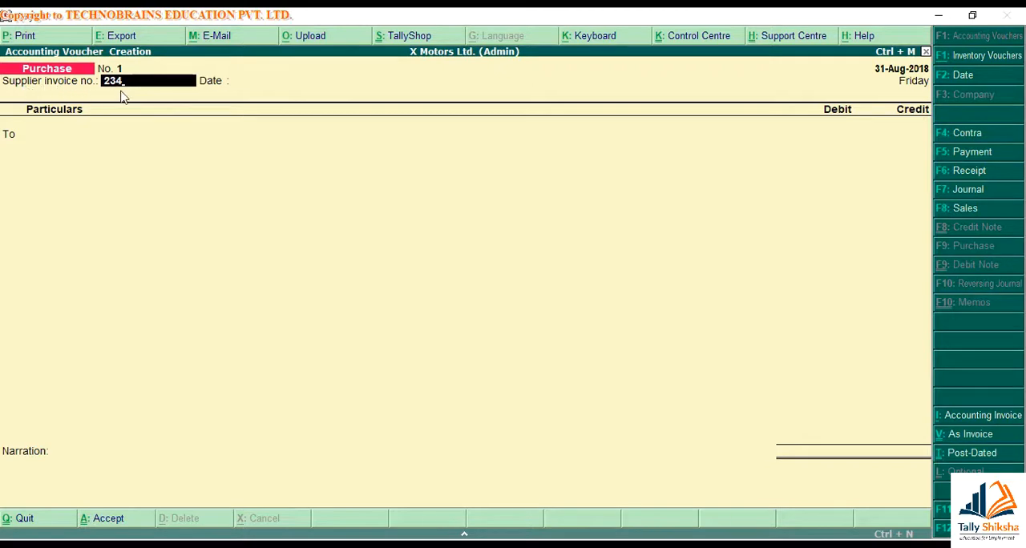
key("Return")
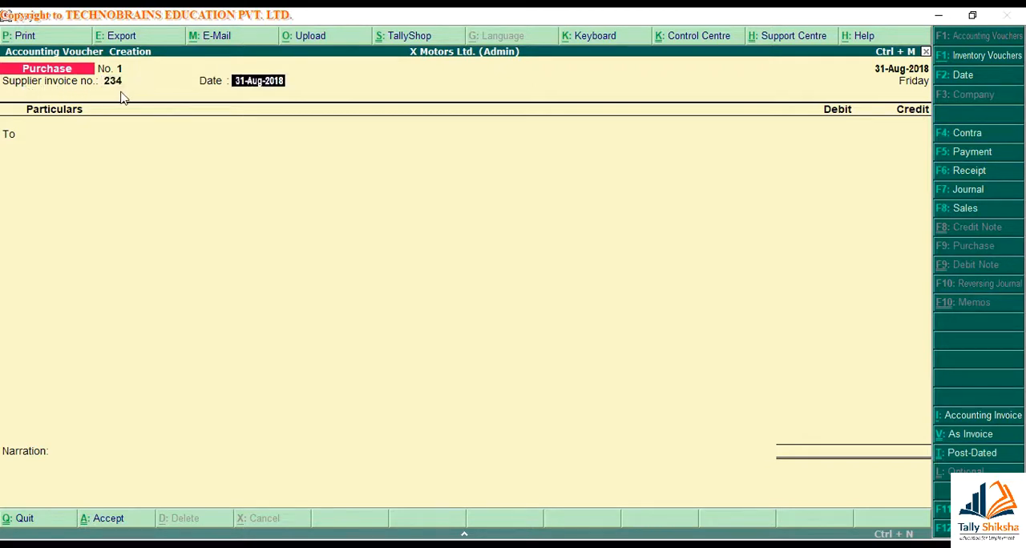
left_click(968, 79)
type("2.")
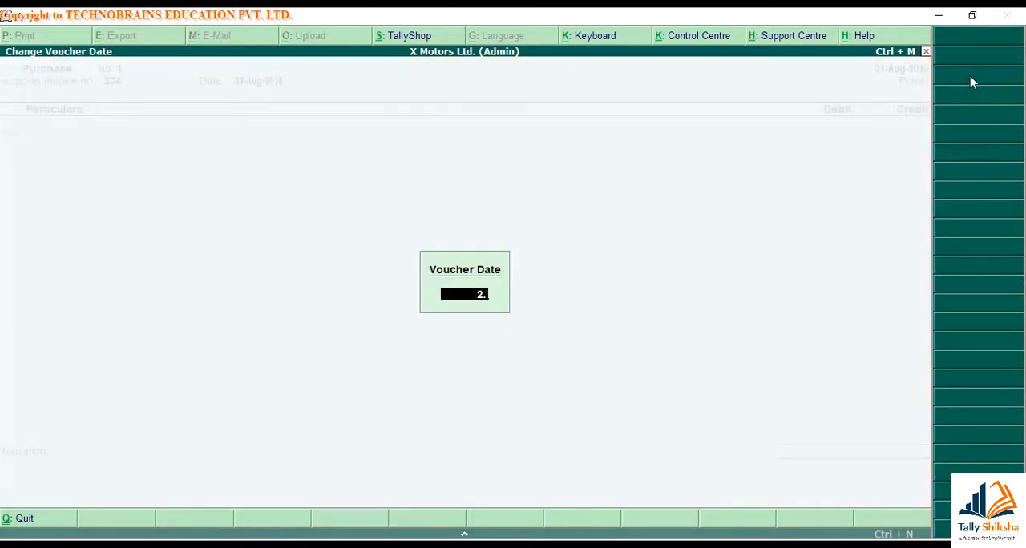
type("5.18")
key("Return")
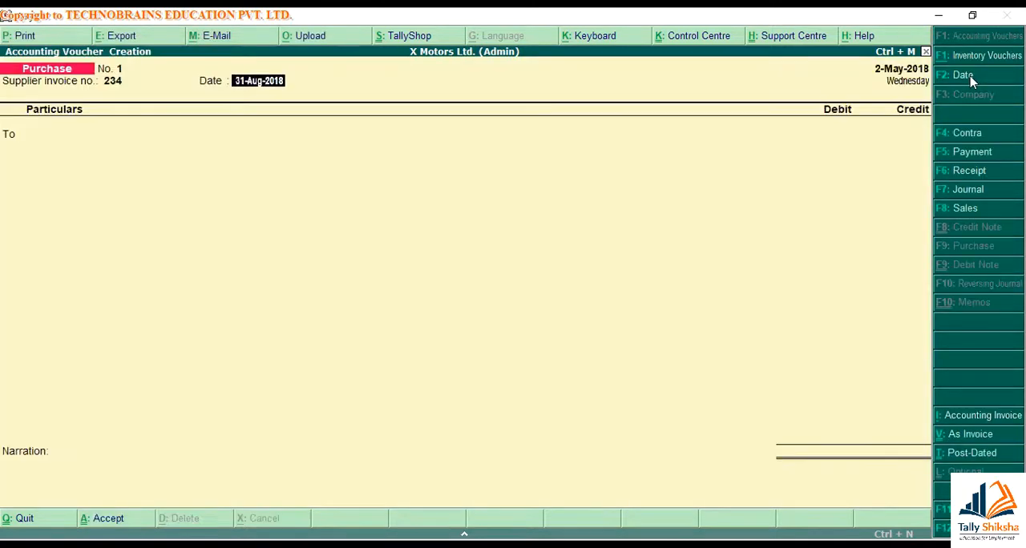
Set the supplier invoice date to 1-May-2018 and configure purchase entry to use Cr/Dr instead of To/By
type("1.5")
key("Return")
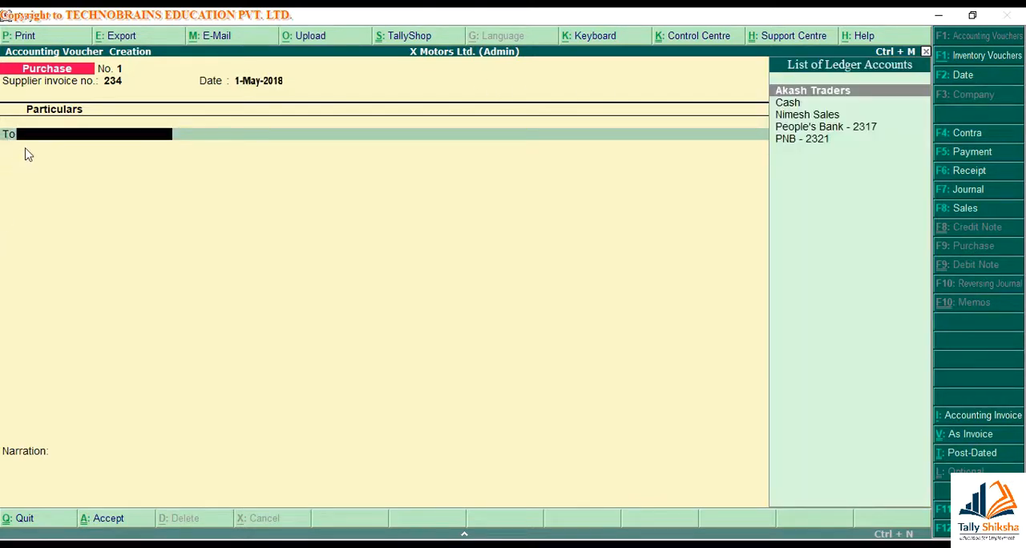
key("F12")
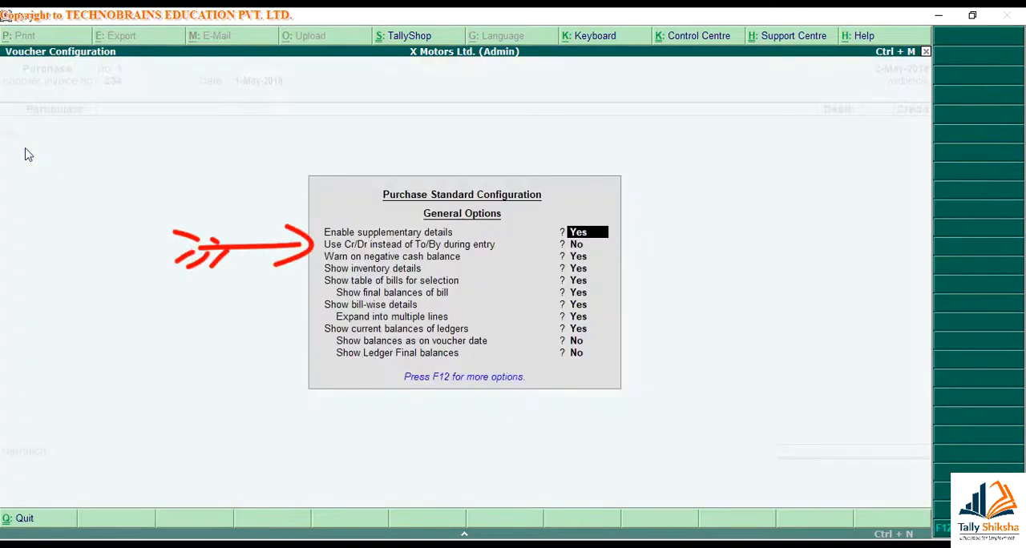
key("Return")
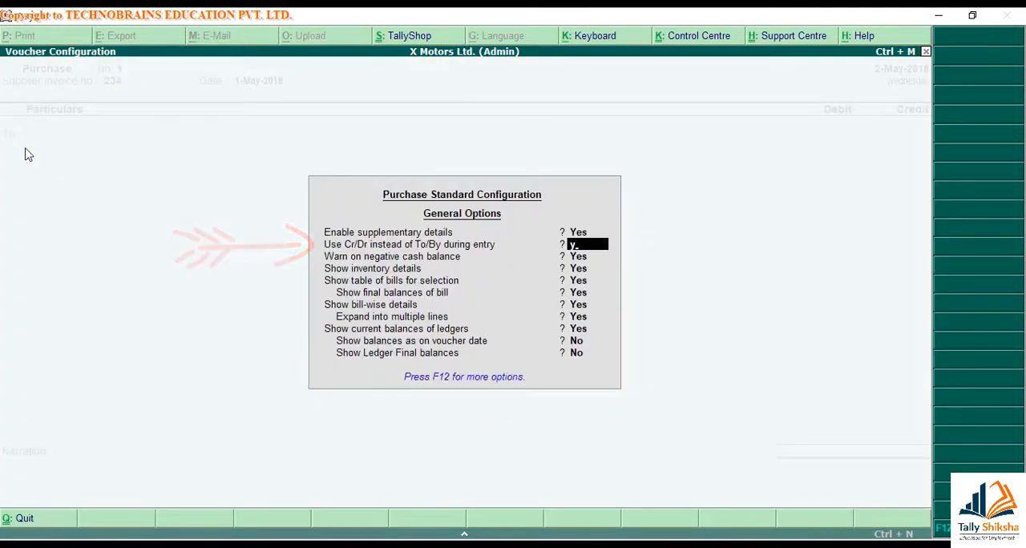
key("ctrl+a")
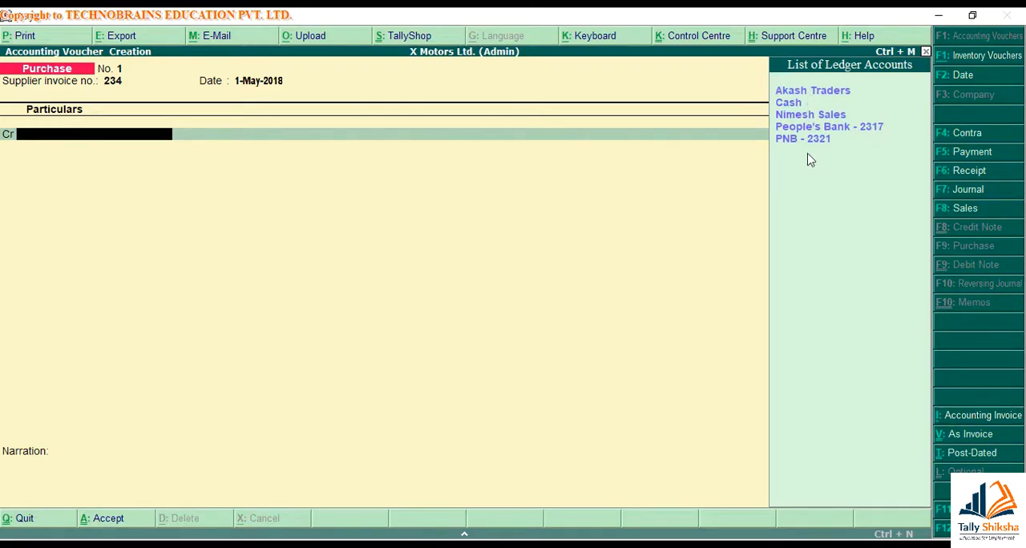
Create an Alfa Sales ledger under Sundry Creditors from within the voucher and credit it with 2000
key("alt+c")
type("Alfa Sales")
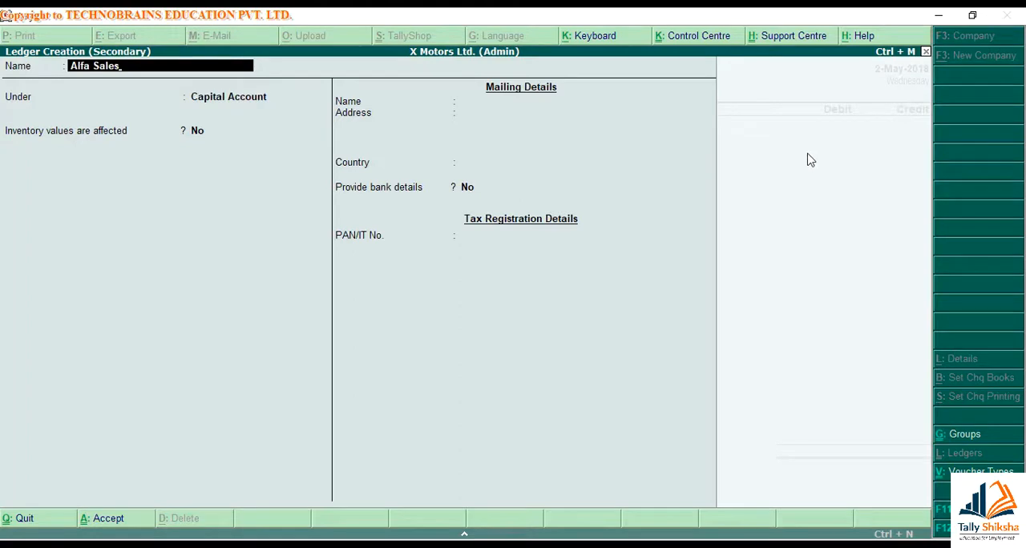
key("Return")
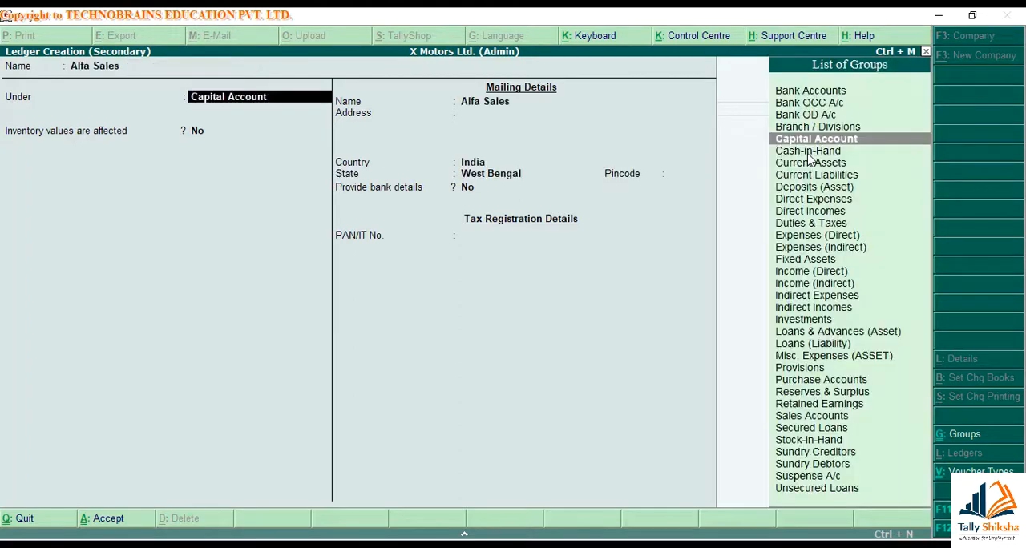
type("Cred")
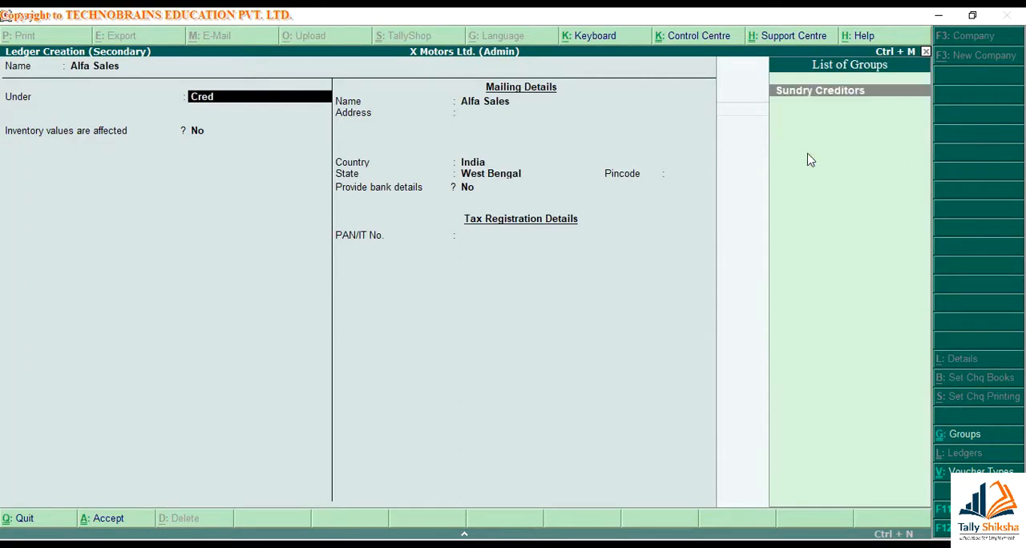
key("Return")
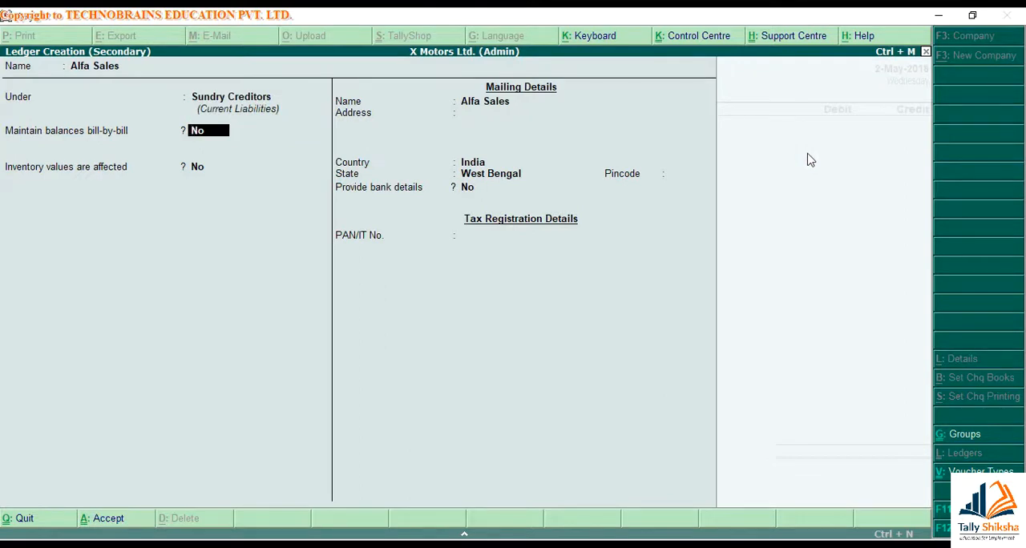
key("Return")
key("Return")
key("Return")
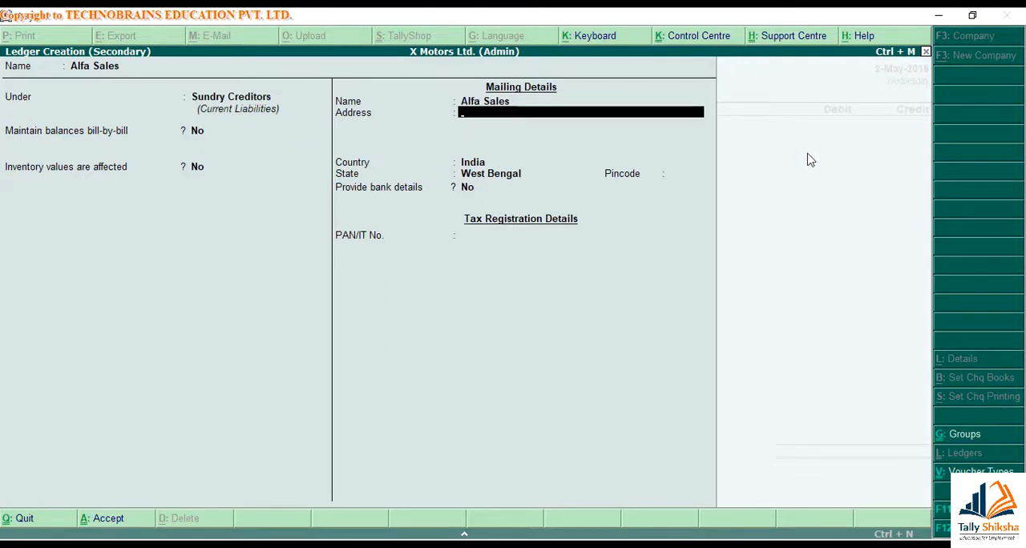
key("ctrl+a")
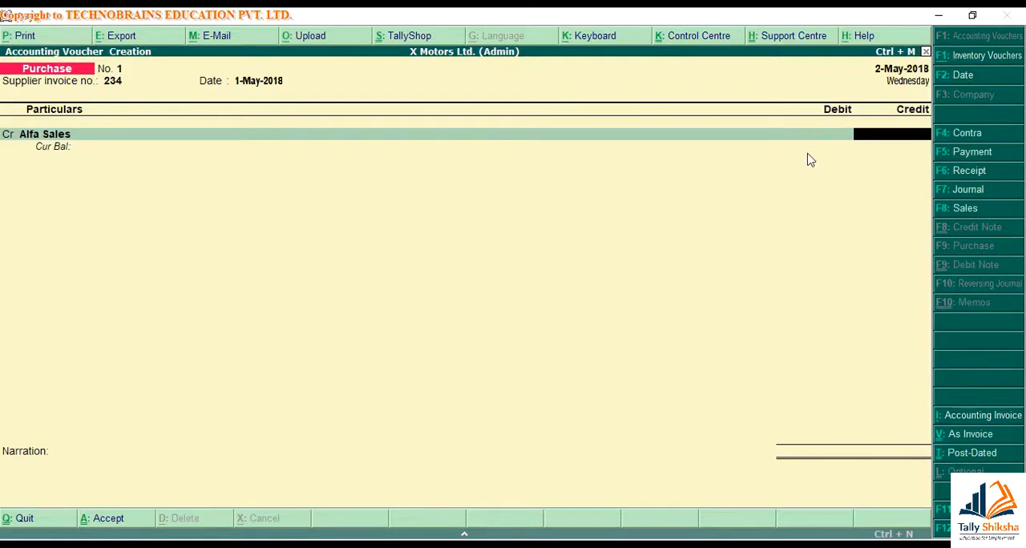
type("2000")
key("Return")
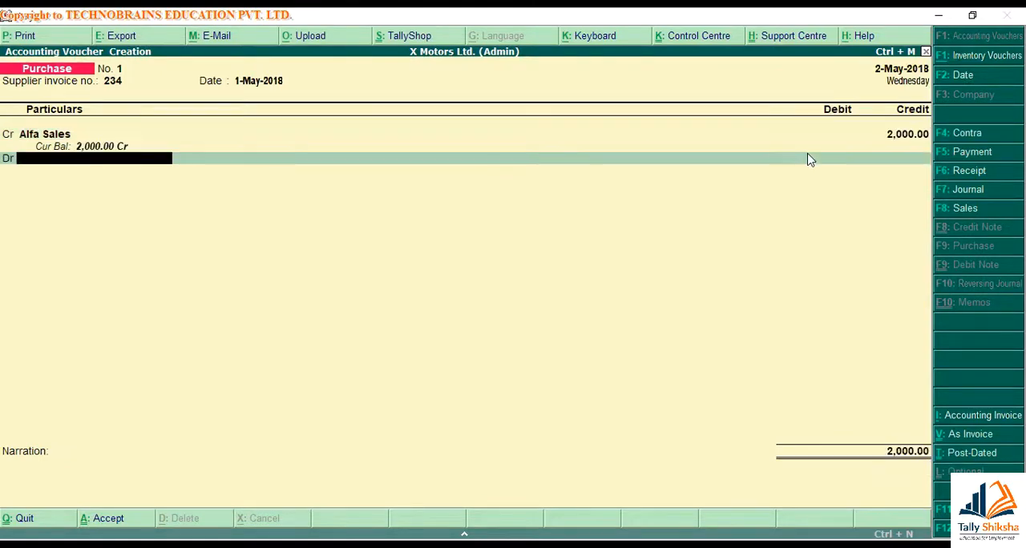
Create a Purchase ledger under Purchase Accounts with inventory values affected, and debit it with 2,000
key("alt+c")
type("Purchase")
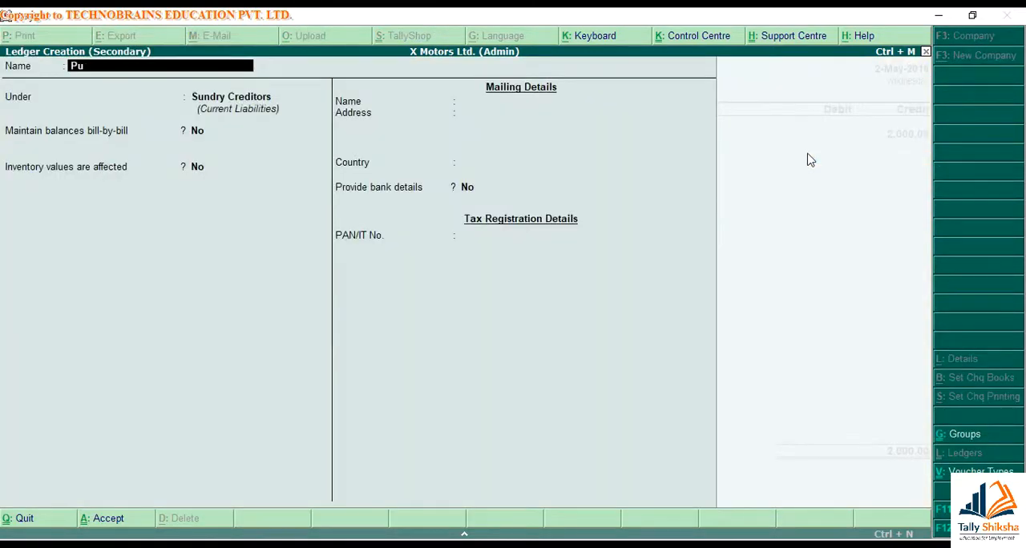
key("Return")
type("Pur")
key("Return")
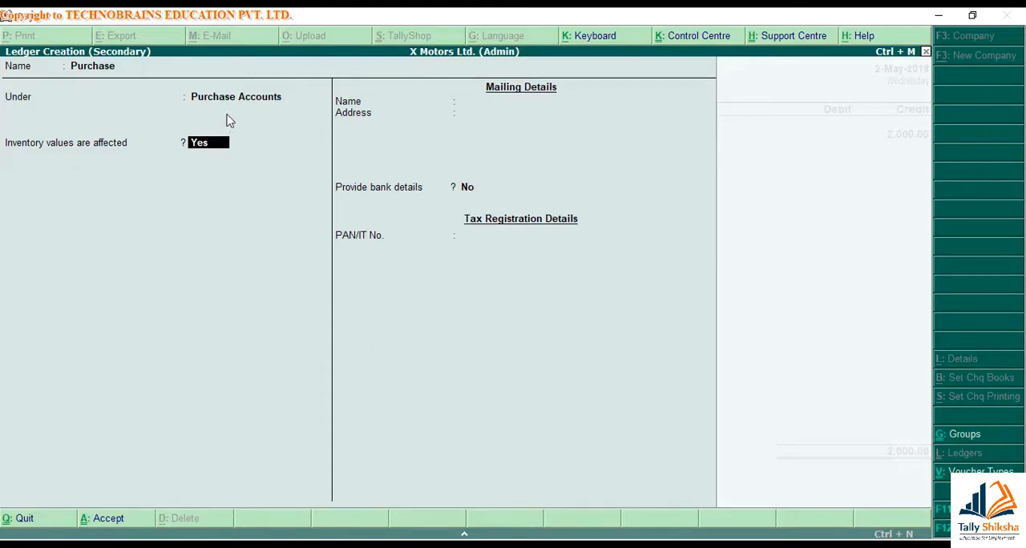
key("Return")
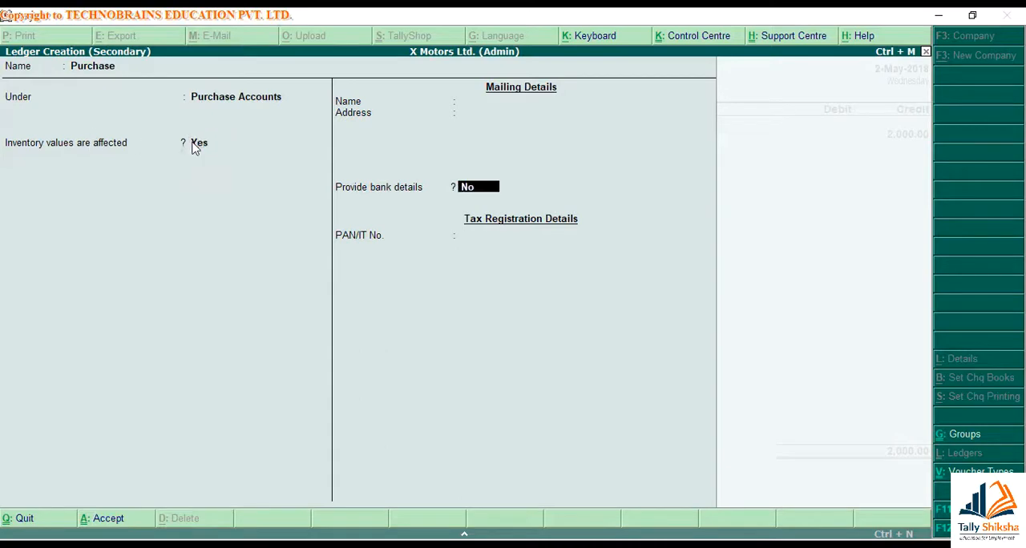
key("Return")
key("Return")
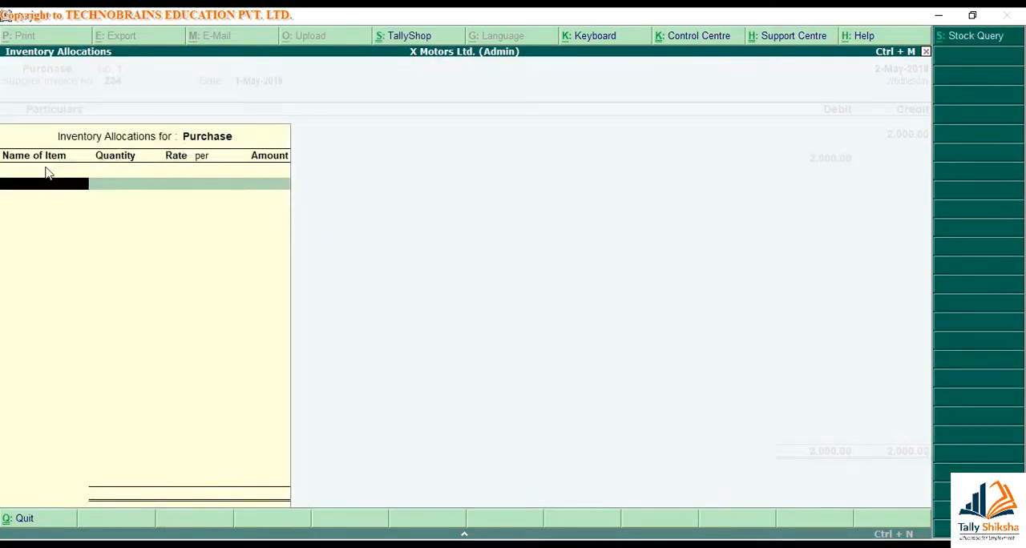
Leave the inventory allocations empty, save the voucher with the narration "Being material purchased." and review the saved entry
key("Return")
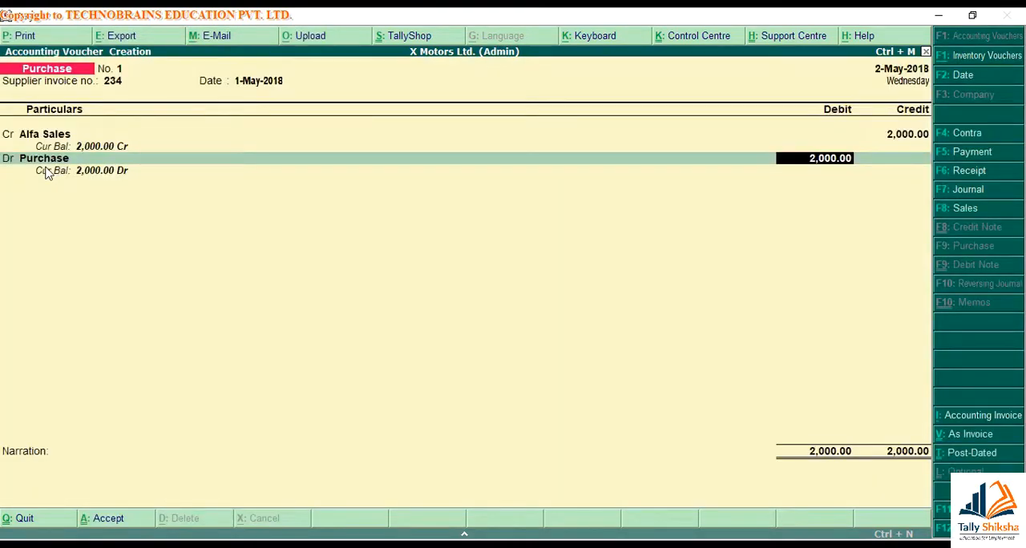
key("Return")
type("Being material purchased.")
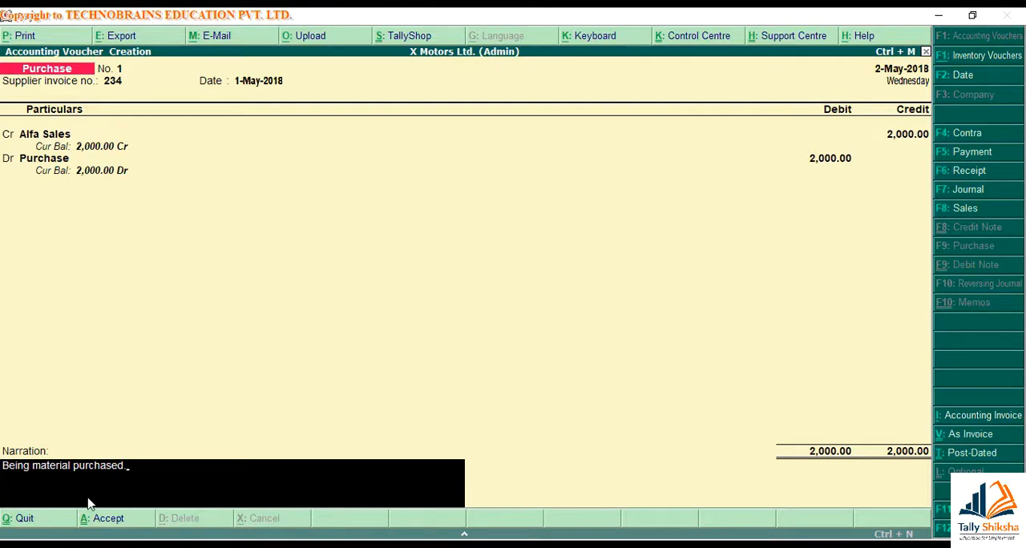
key("Return")
key("Return")
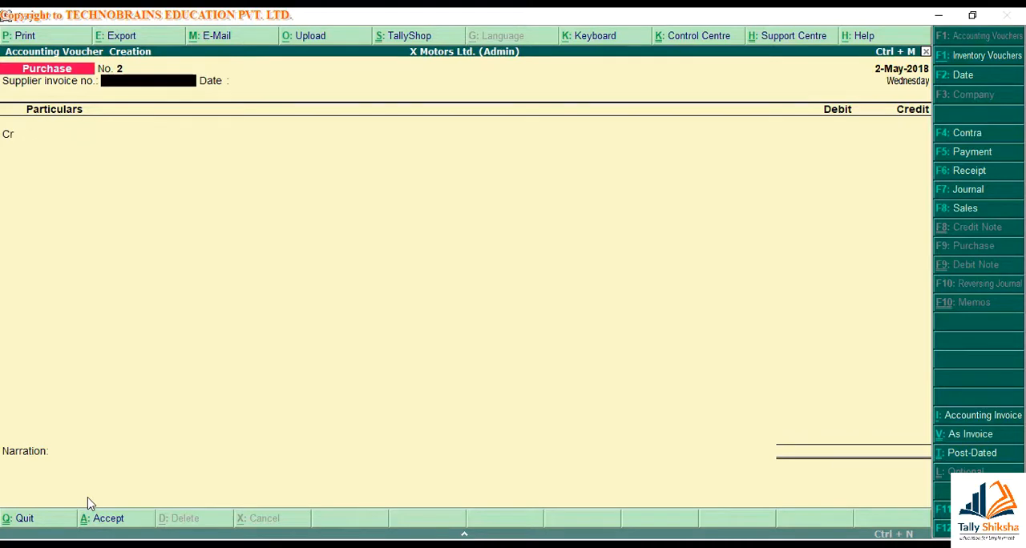
key("Page_Up")
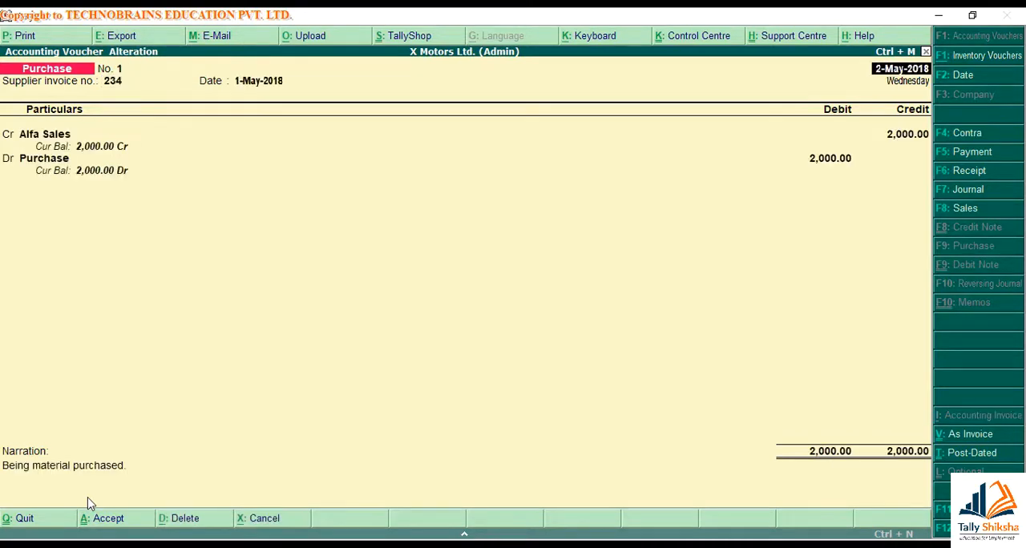
key("Page_Down")
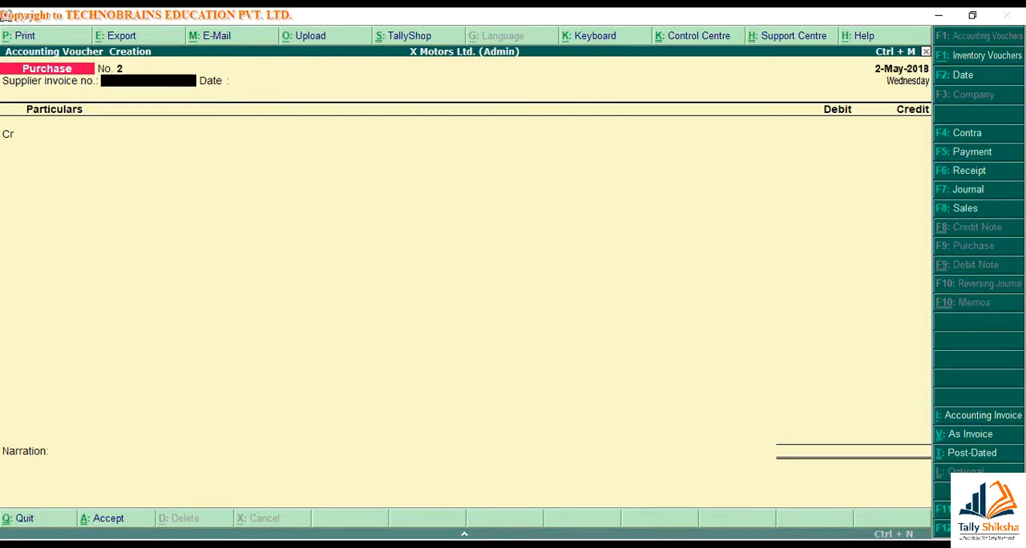
Date the new purchase voucher 31-May-2018 and choose Cash as the credited ledger, without a supplier invoice number
key("F2")
type("31")
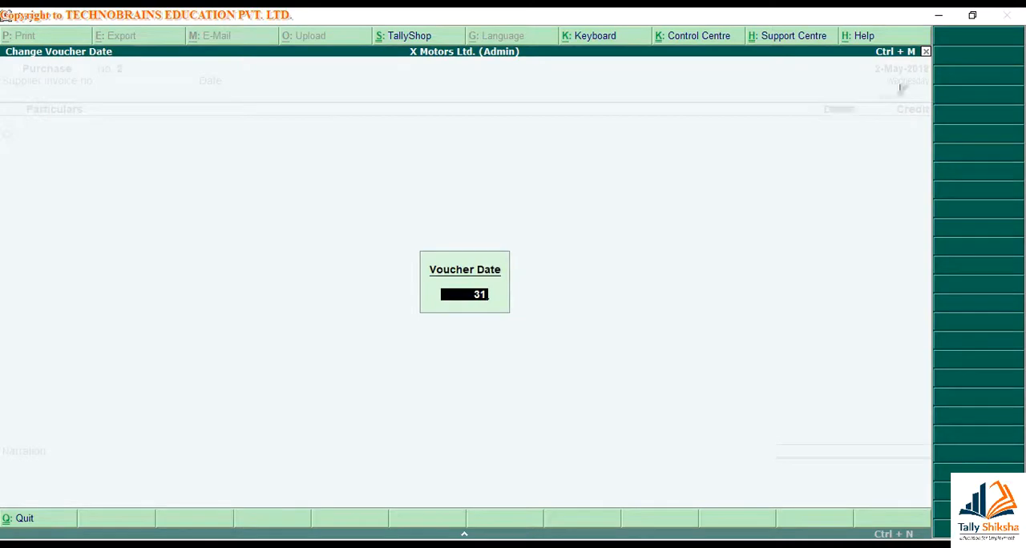
key("Return")
type("cas")
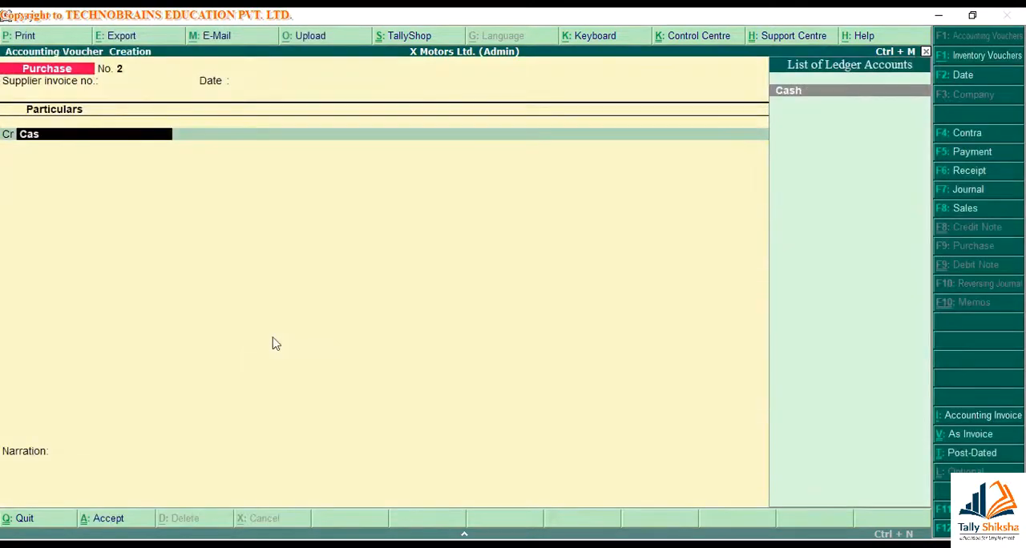
key("Return")
key("Return")
key("BackSpace")
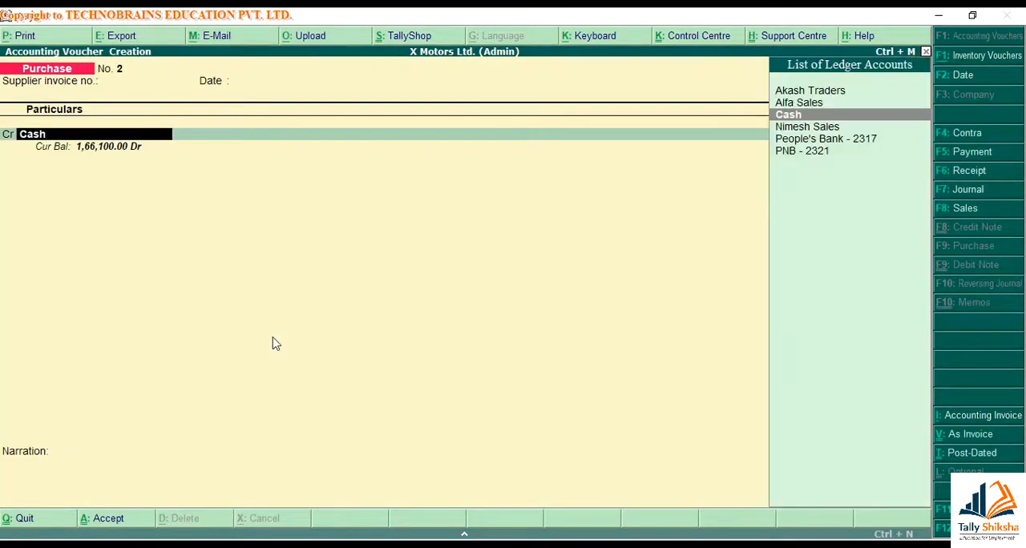
key("Return")
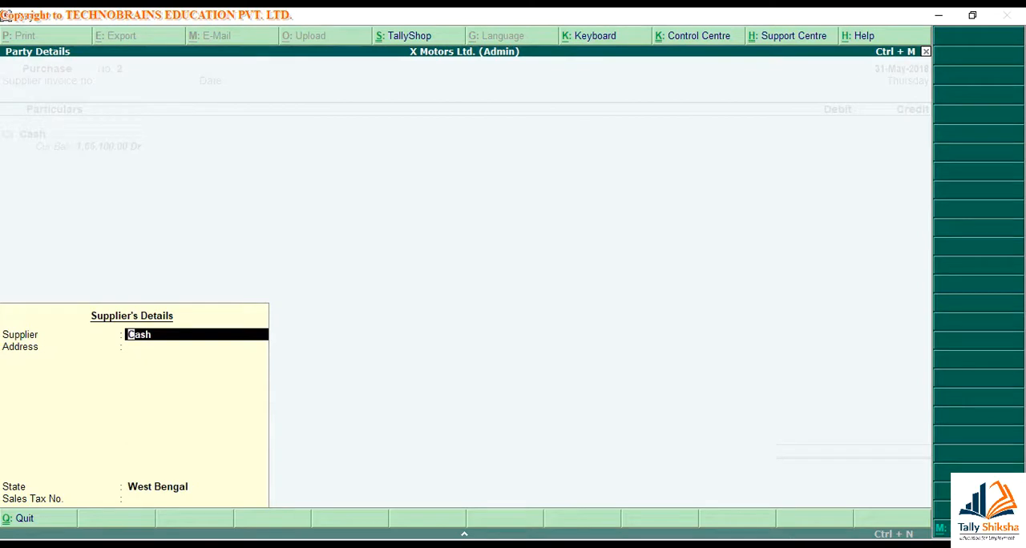
Keep Cash as the supplier in the party details and credit the Cash ledger with 16400
key("space")
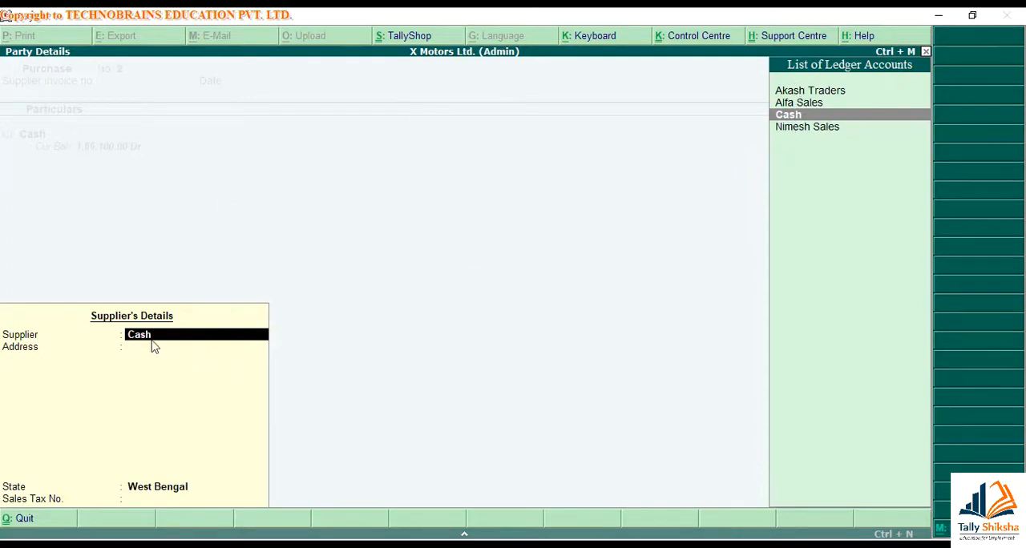
key("Return")
key("Return")
key("Return")
key("Return")
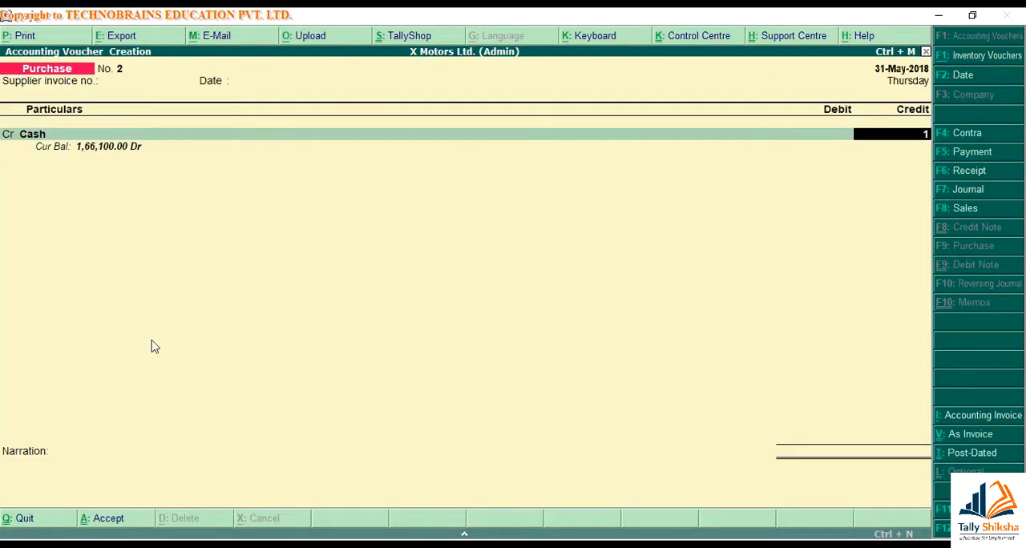
type("16400")
key("Return")
key("BackSpace")
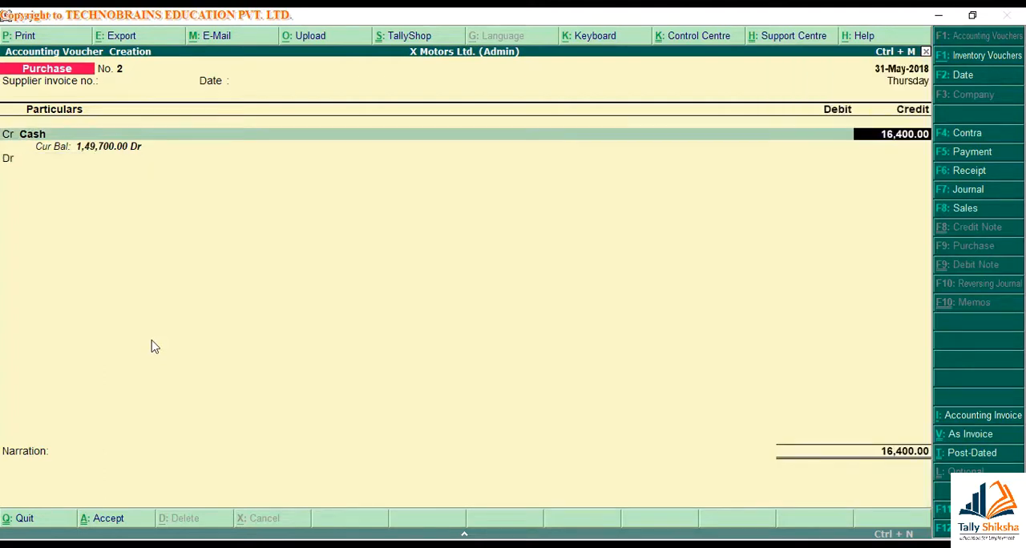
key("Return")
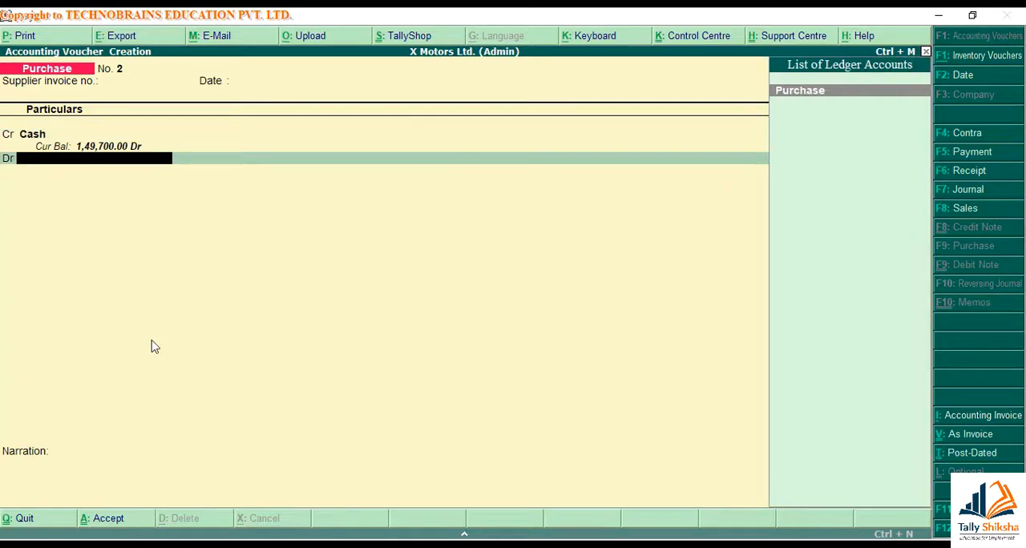
Debit the Purchase ledger with 18,000 in the cash purchase voucher, leaving its inventory allocations empty
key("Return")
key("Escape")
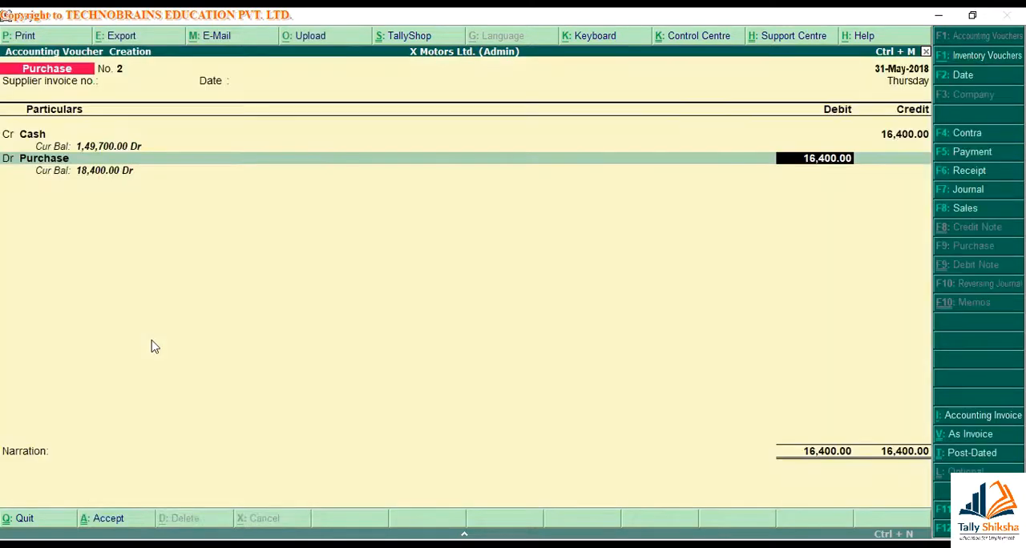
type("20000")
key("Return")
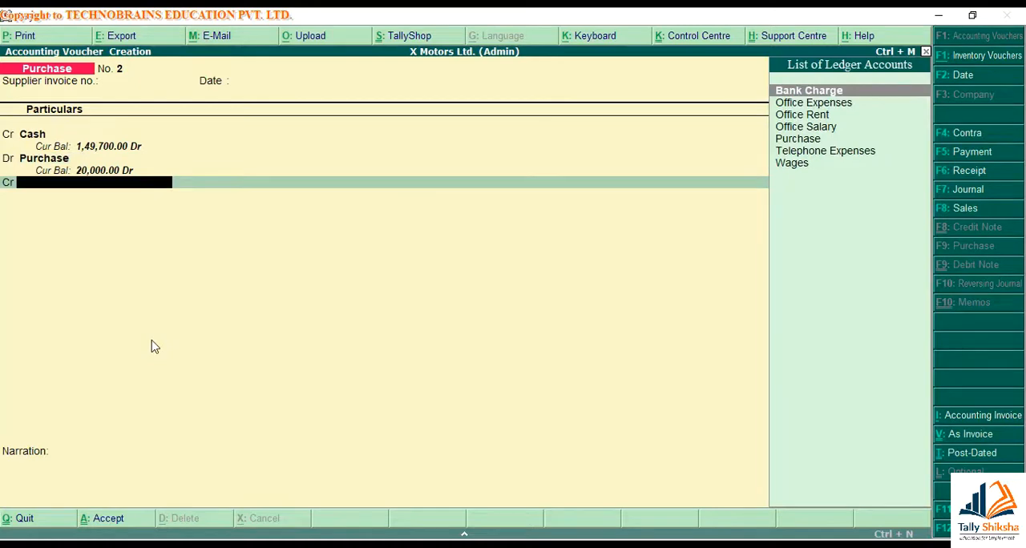
Create a Discount Received ledger, credit it with 1,600, and save the voucher with the narration "Being material purchased with discount."
key("alt+c")
type("Dis")
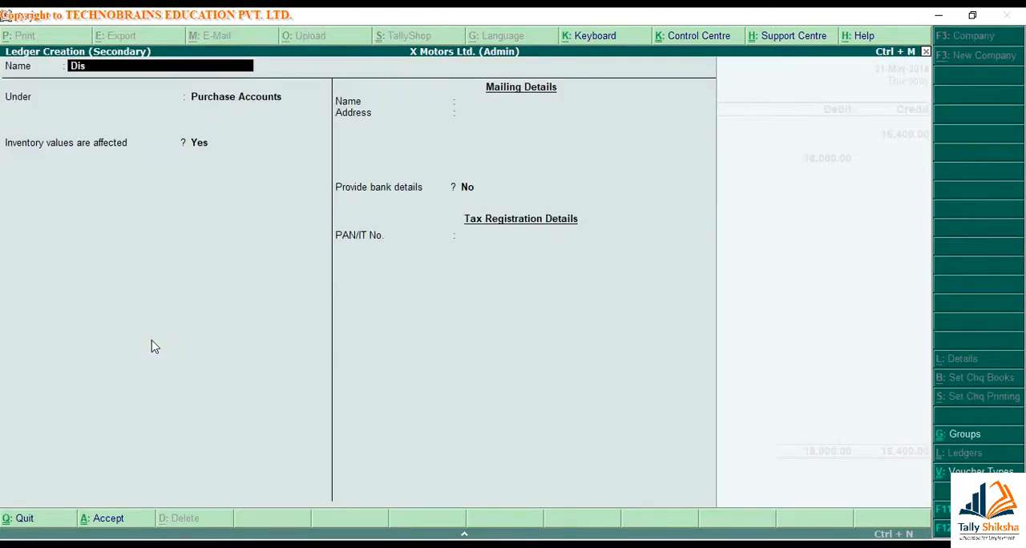
type("count Received")
key("Return")
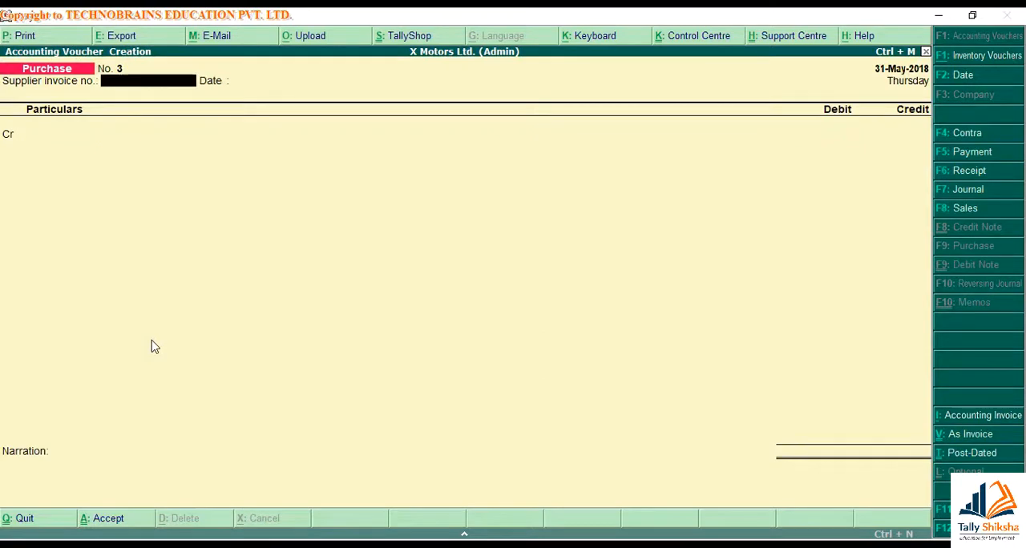
Reopen the discounted cash purchase voucher, set the Purchase debit to 16400, and drop the Discount Received entry
key("Page_Up")
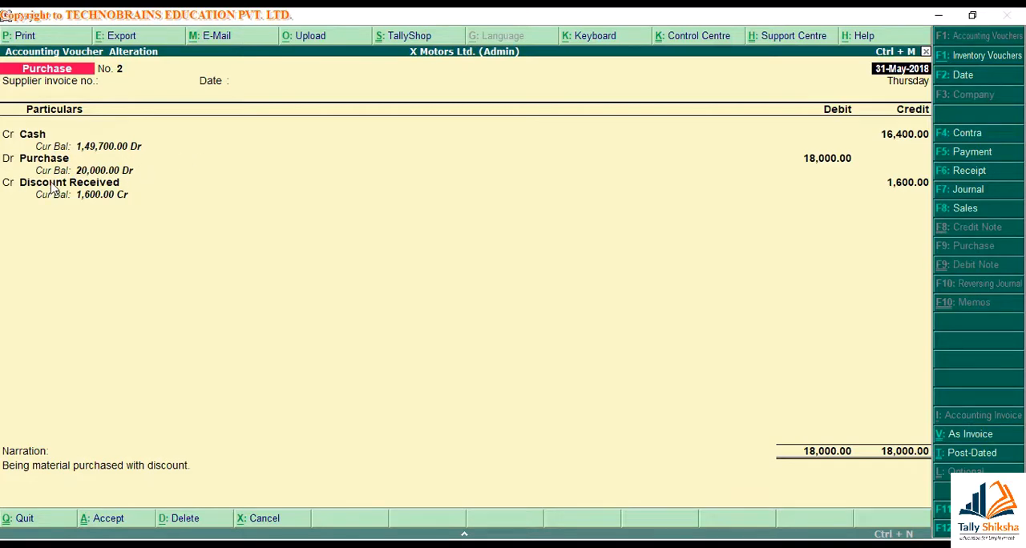
key("Return")
key("Return")
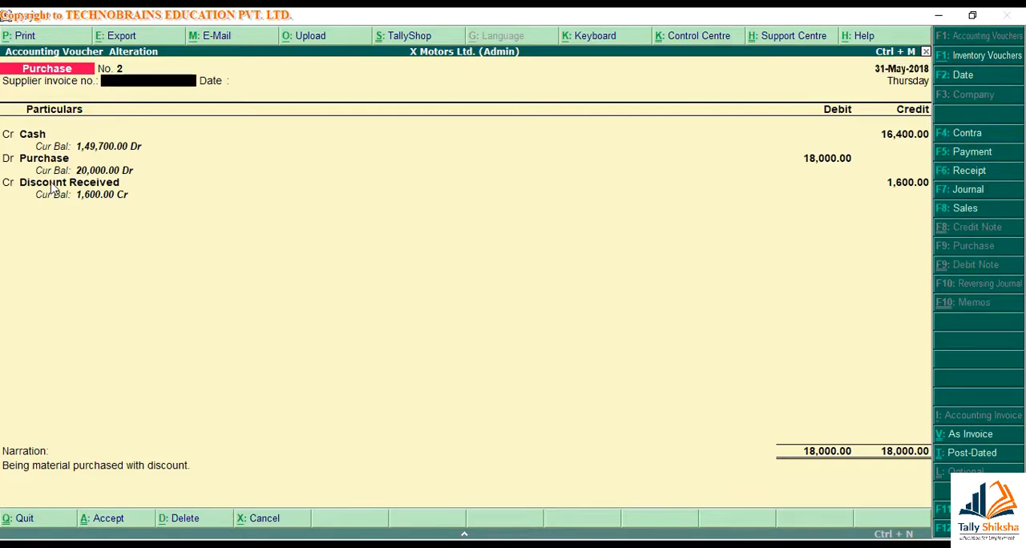
key("Return")
key("Return")
key("Return")
key("Return")
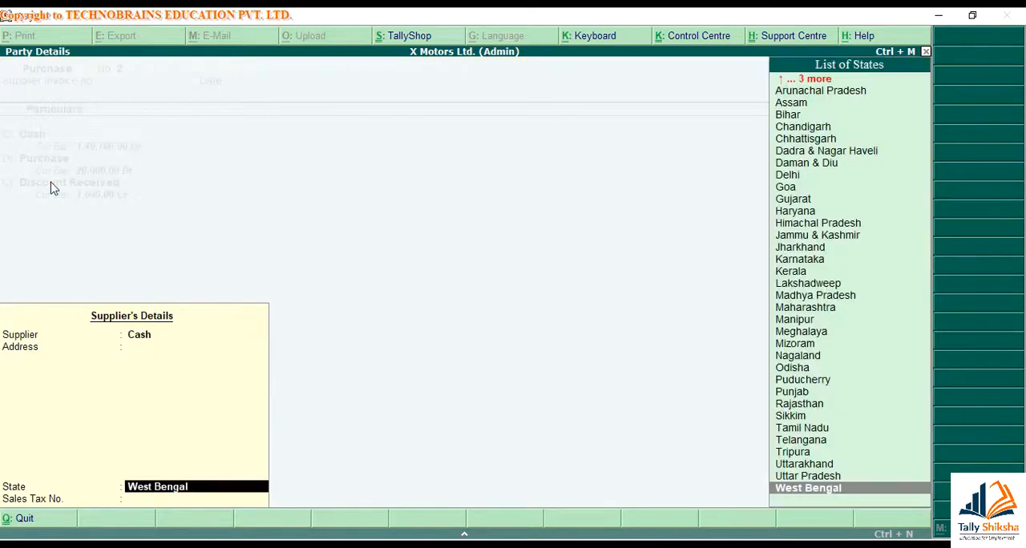
key("Return")
key("Return")
key("Return")
key("Return")
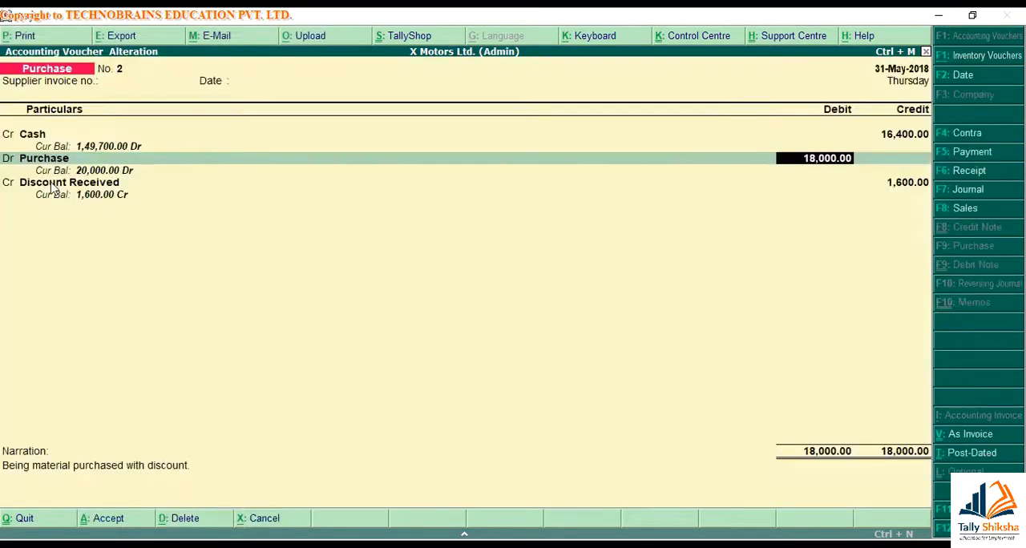
type("16400")
key("Return")
Extend the narration to "Being material purchased with discount of Rs 1600 (Actual value - 18000)" and save the altered voucher
key("BackSpace")
type("of Rs 1600 (Actual value - 18000)")
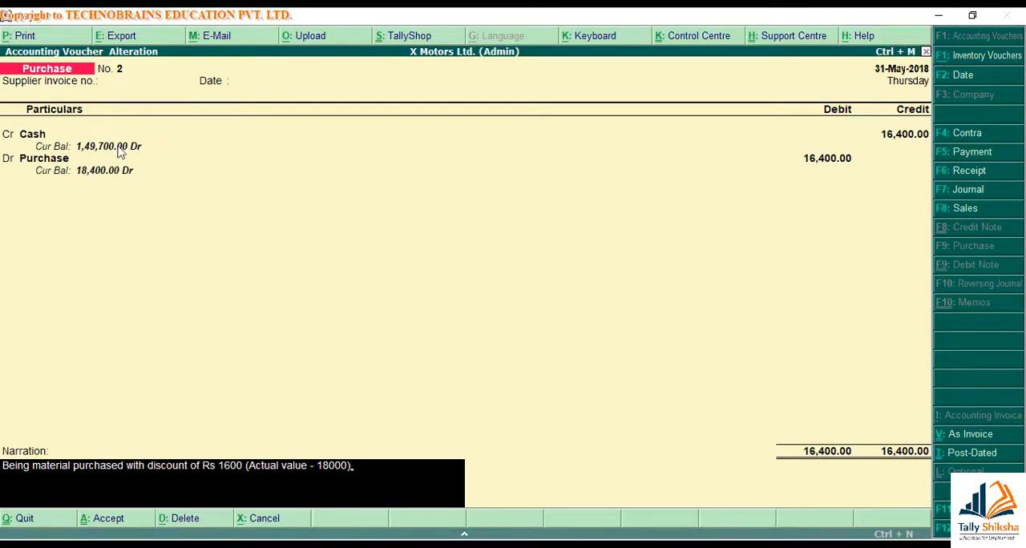
key("Return")
key("Return")
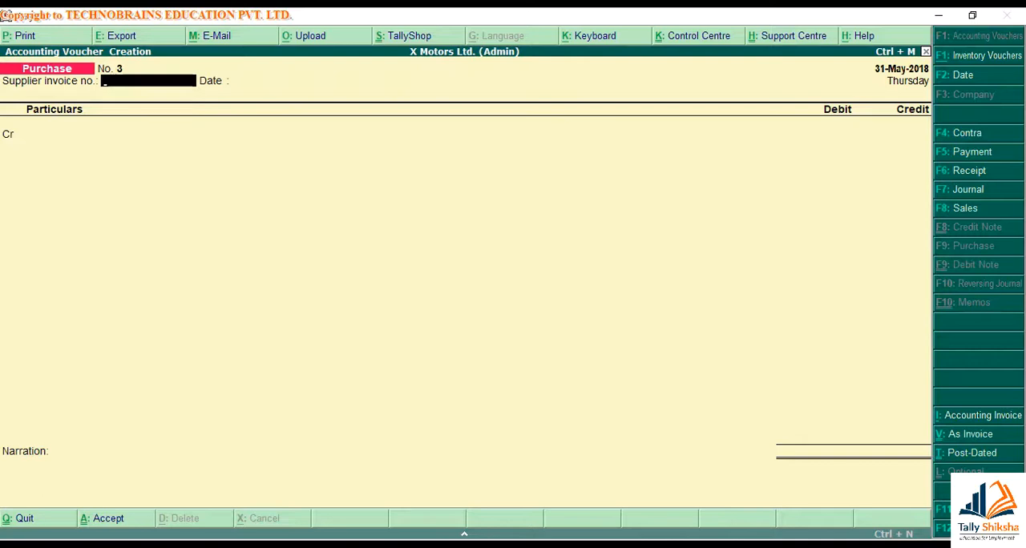
Without a supplier invoice number, create a credited ledger named Sai Foods Products under Sundry Creditors from the new purchase voucher
key("Return")
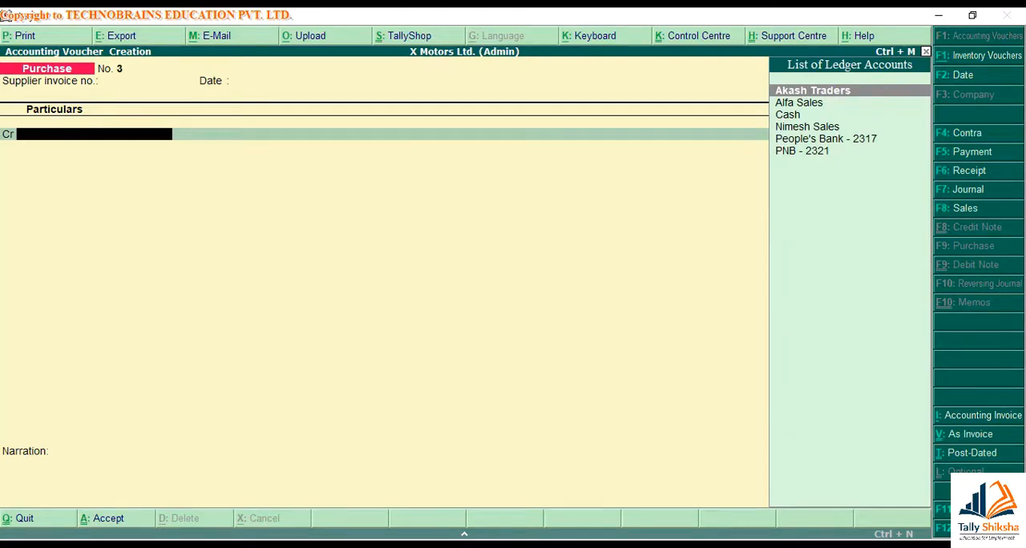
key("alt+c")
type("Sa")
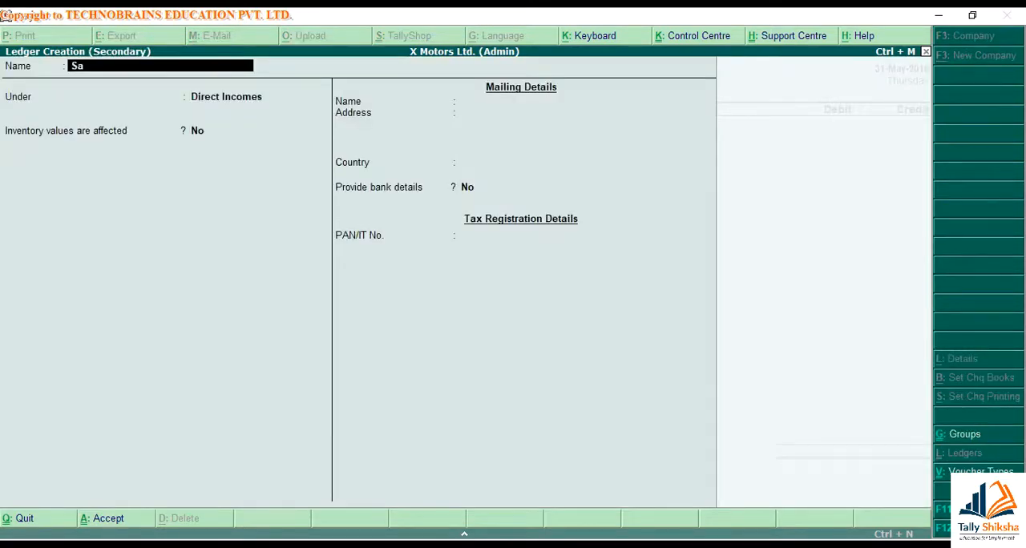
type("i Foods Products")
key("Return")
type("Cred")
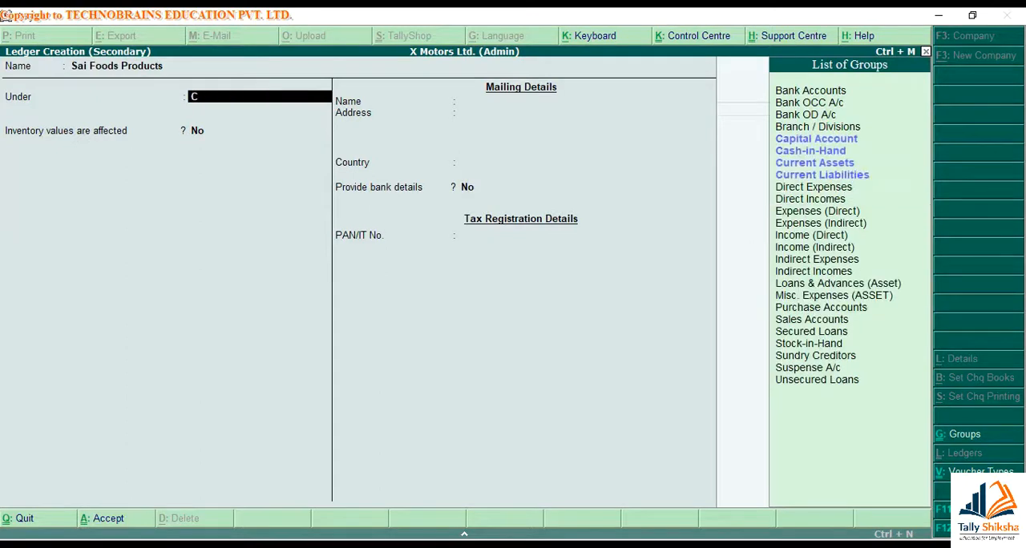
key("Return")
key("Return")
key("Return")
key("Return")
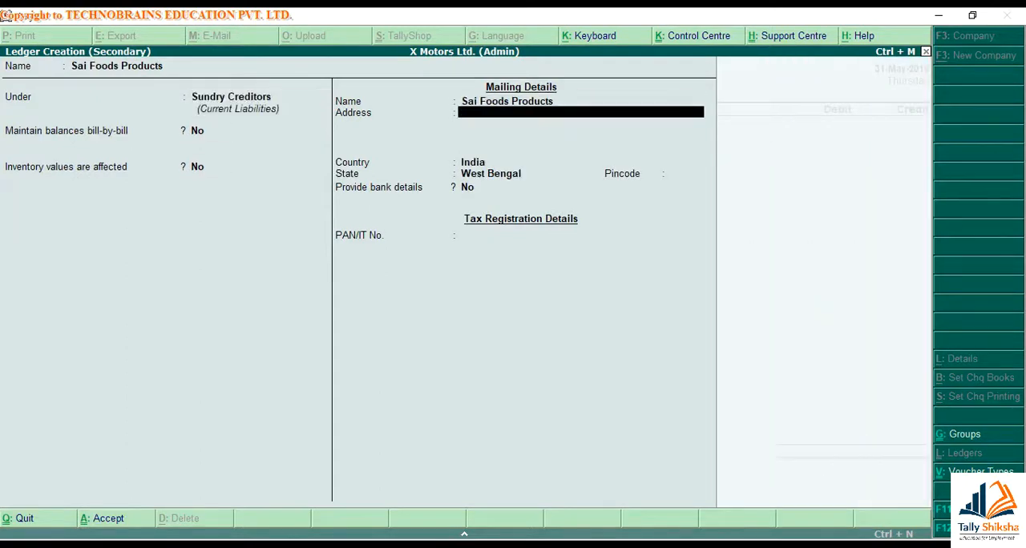
Fill in the new supplier ledger's mailing address, set its state to Madhya Pradesh, and save the ledger
type("Shop No 12, North Gali, Jamnapara,")
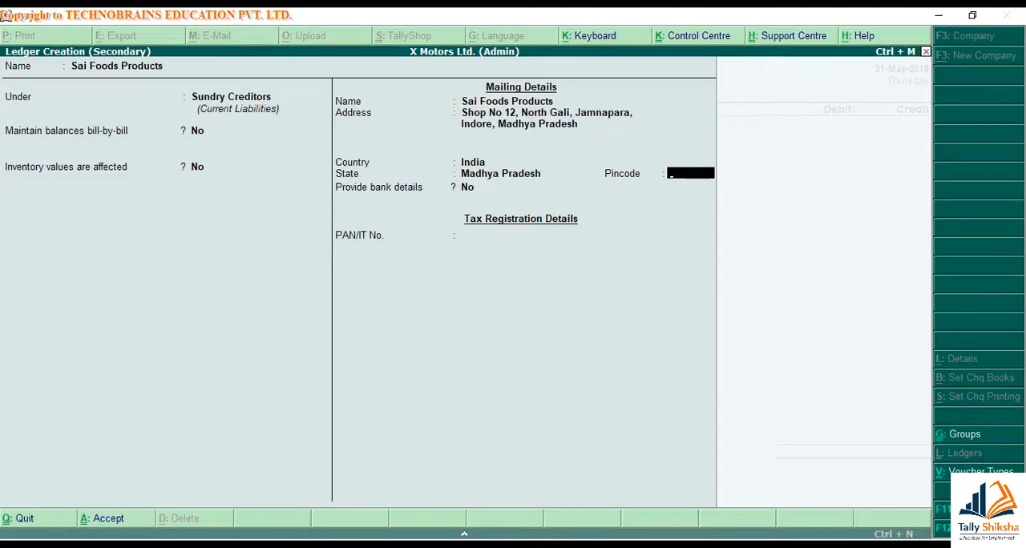
key("ctrl+a")
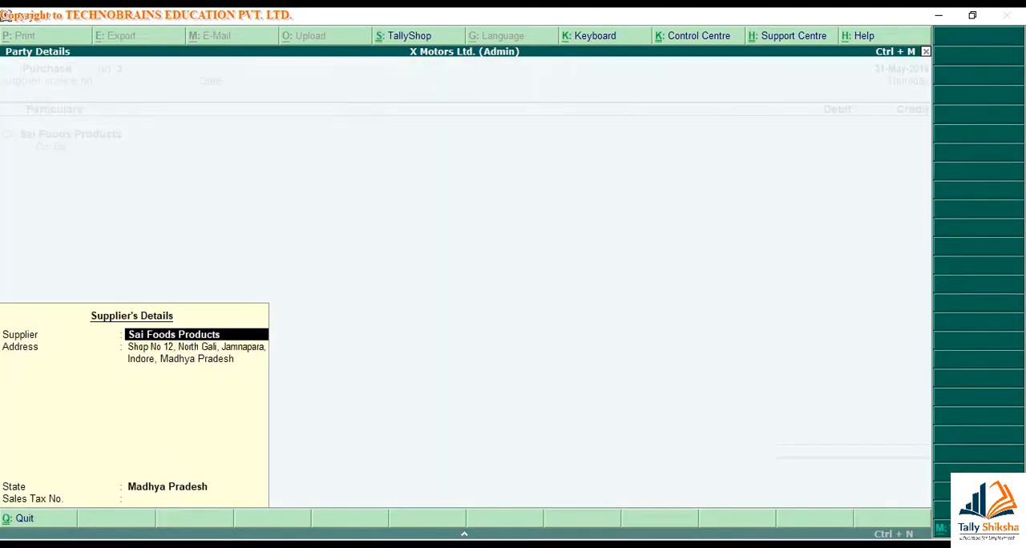
Keep the supplier details of Sai Foods Products and credit its ledger with 5000
key("Return")
key("Return")
key("Return")
key("Return")
key("Return")
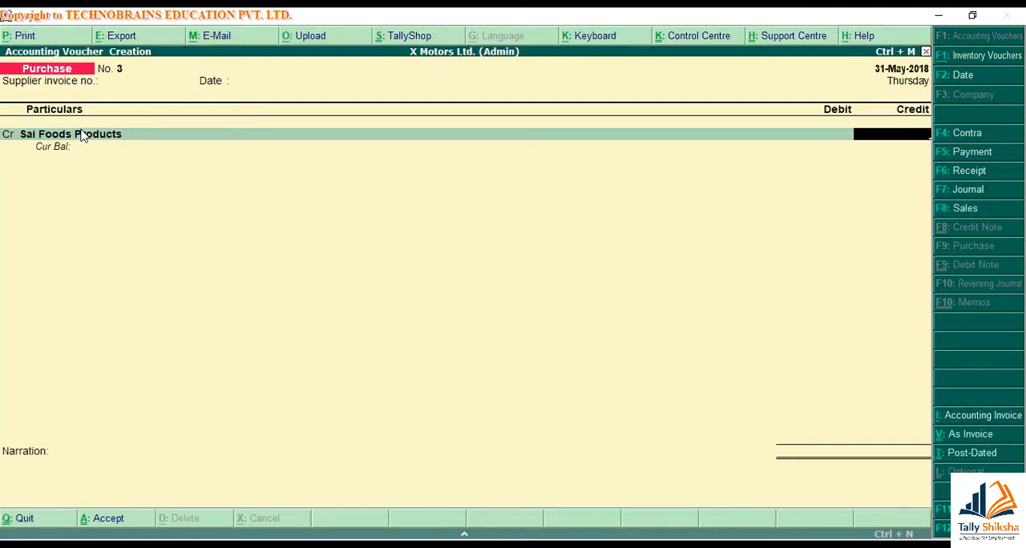
type("5000")
key("Return")
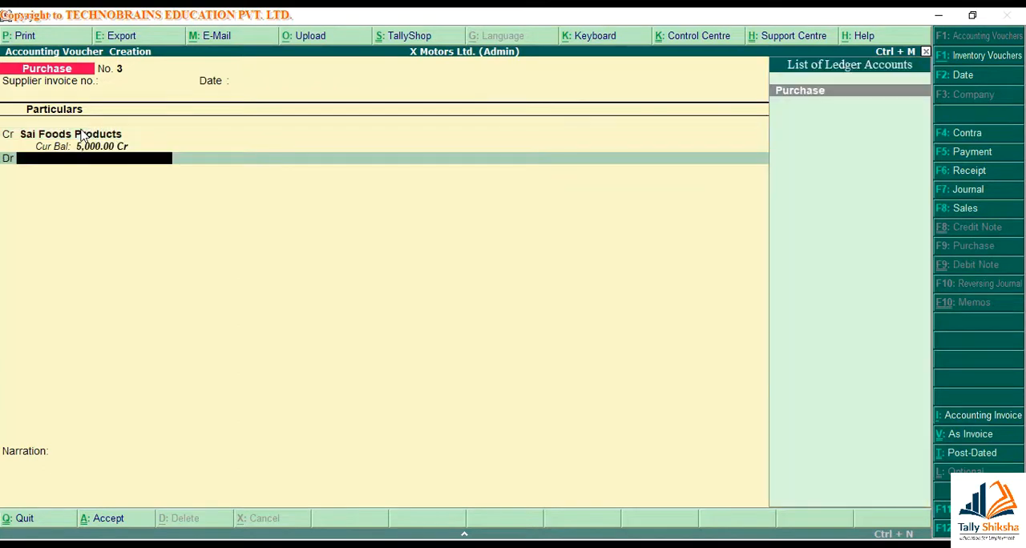
Debit the Purchase ledger and create the stock item Britannia Biscuit under Primary with pcs as its unit
key("Return")
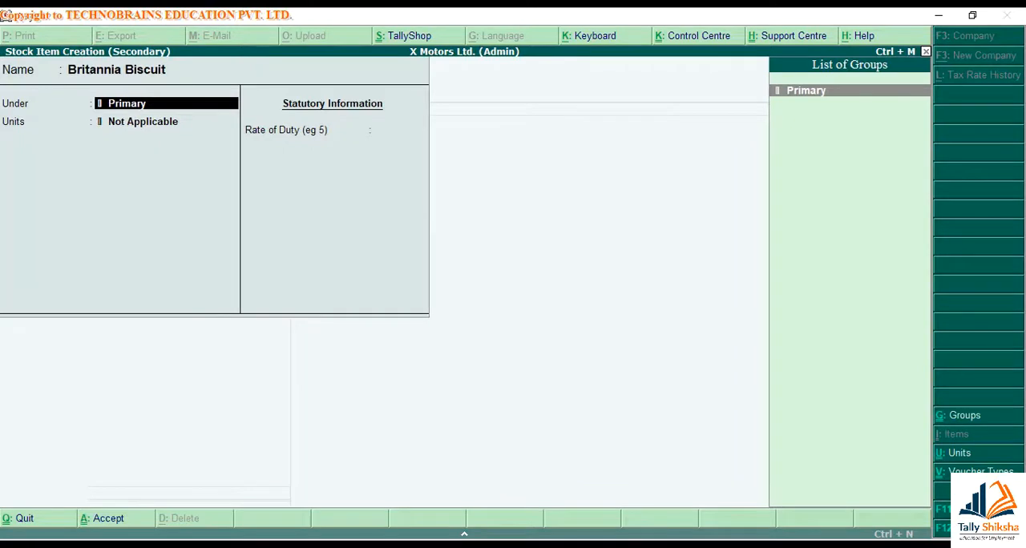
key("Return")
type("p")
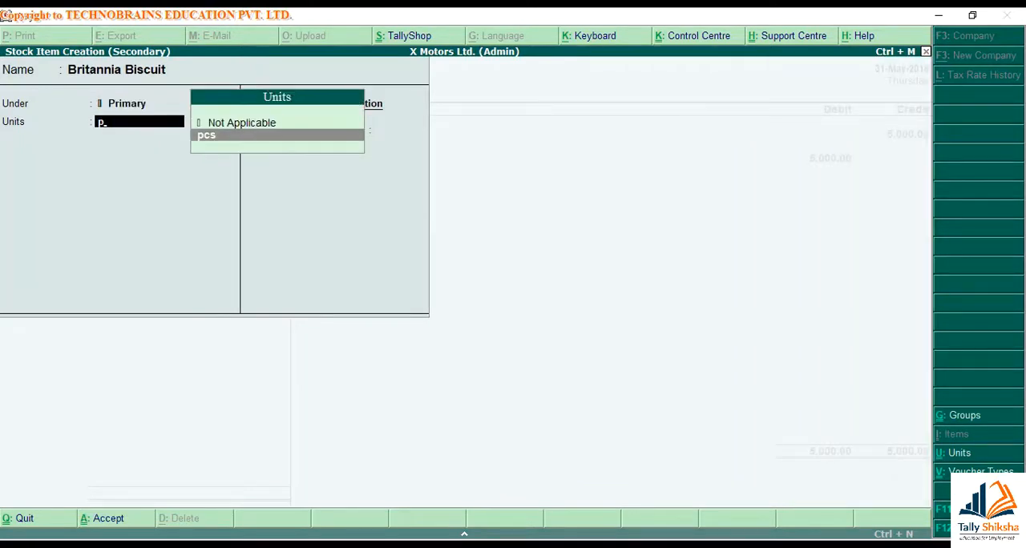
key("Return")
key("Return")
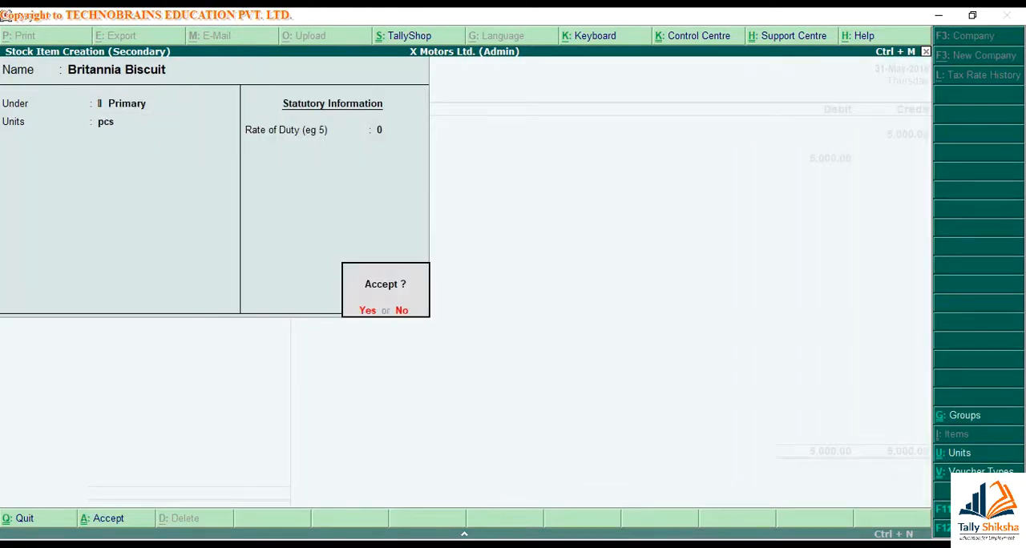
key("Return")
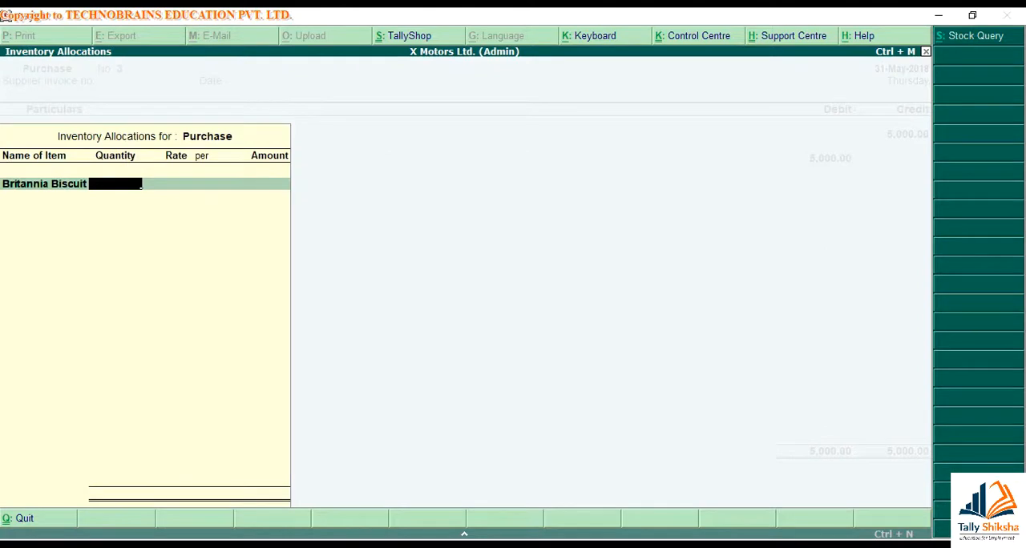
Allocate 19 pcs of Britannia Biscuit at a rate of 8 to the purchase
type("19")
key("Return")
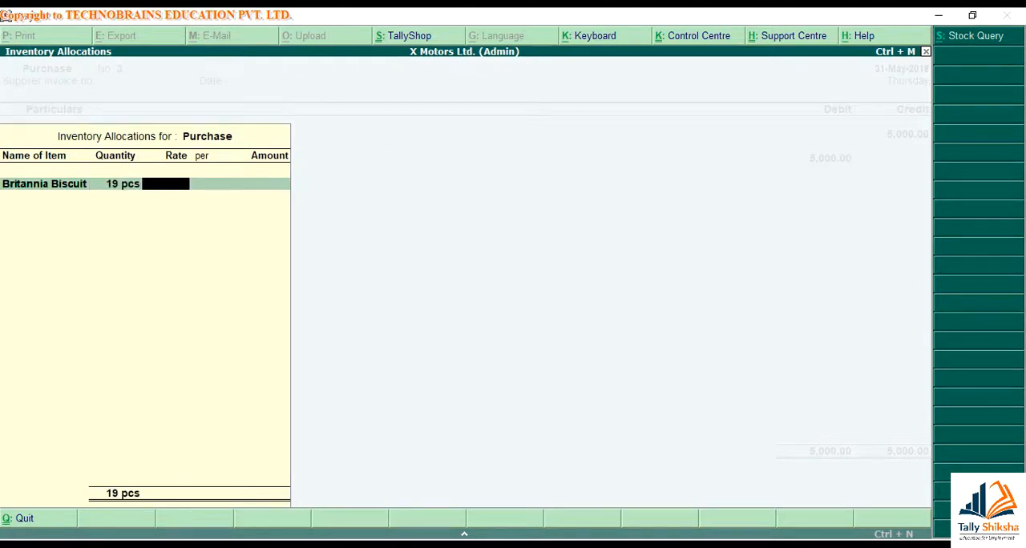
type("8")
key("Return")
key("Return")
Add Parle Biscuit to the inventory allocations with 31 pcs at a rate of 12
key("Return")
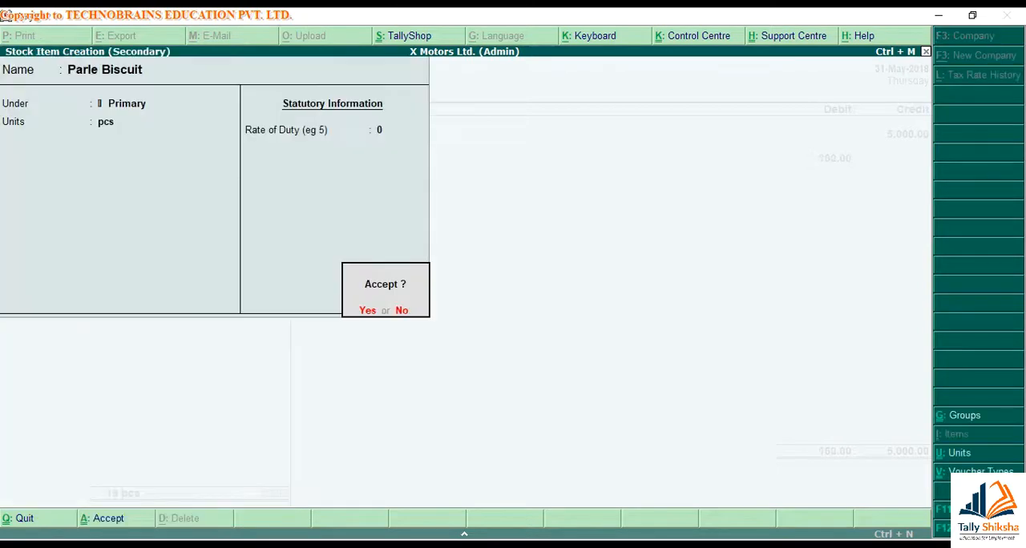
key("Return")
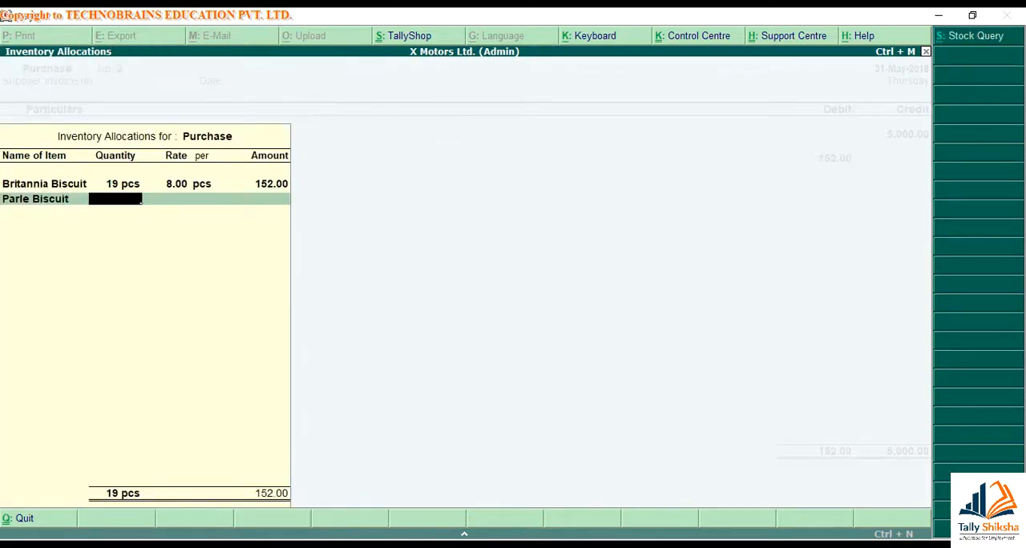
type("31")
key("Return")
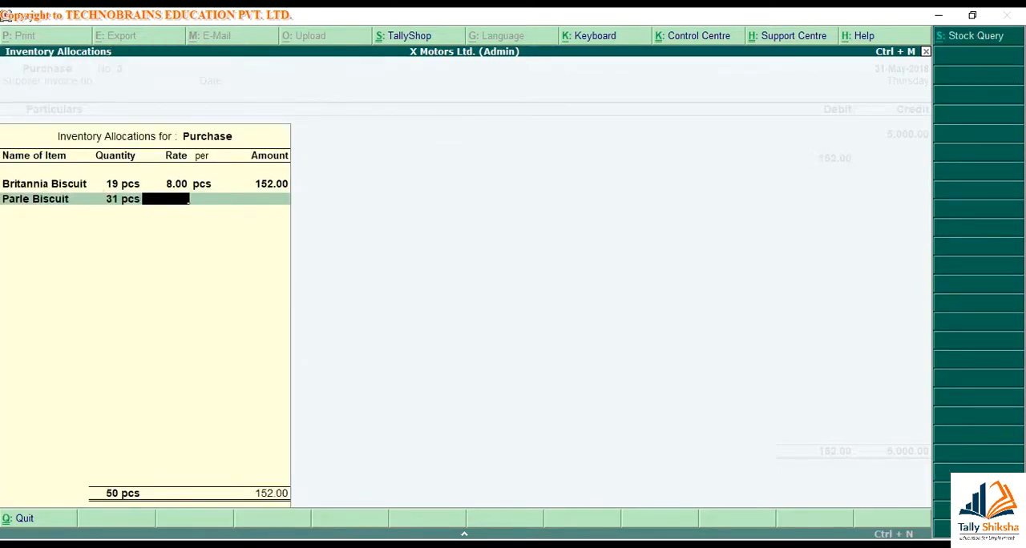
type("12")
key("Return")
key("Return")
Add Cello Water Bottle to the inventory allocations with 12 pcs at a rate of 15
key("Return")
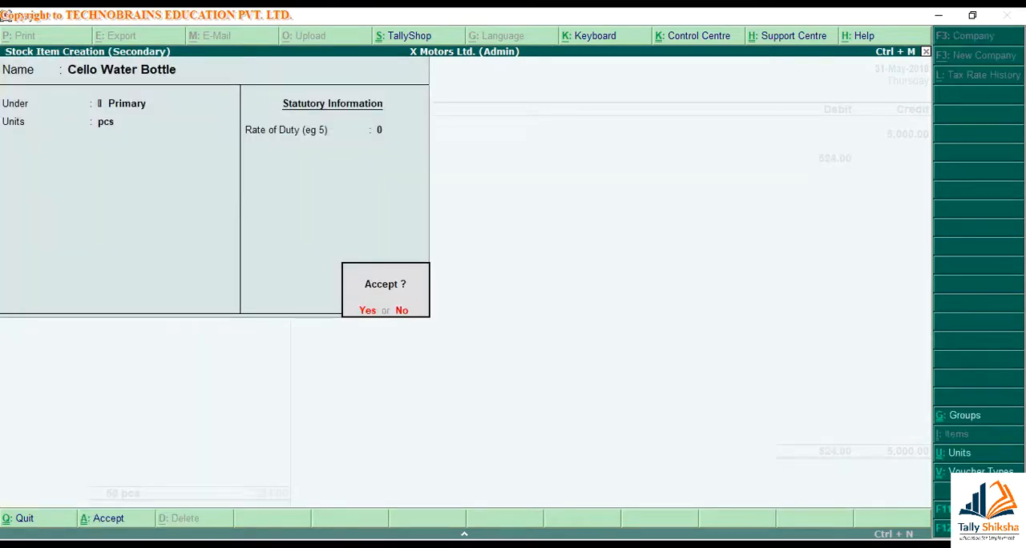
key("Return")
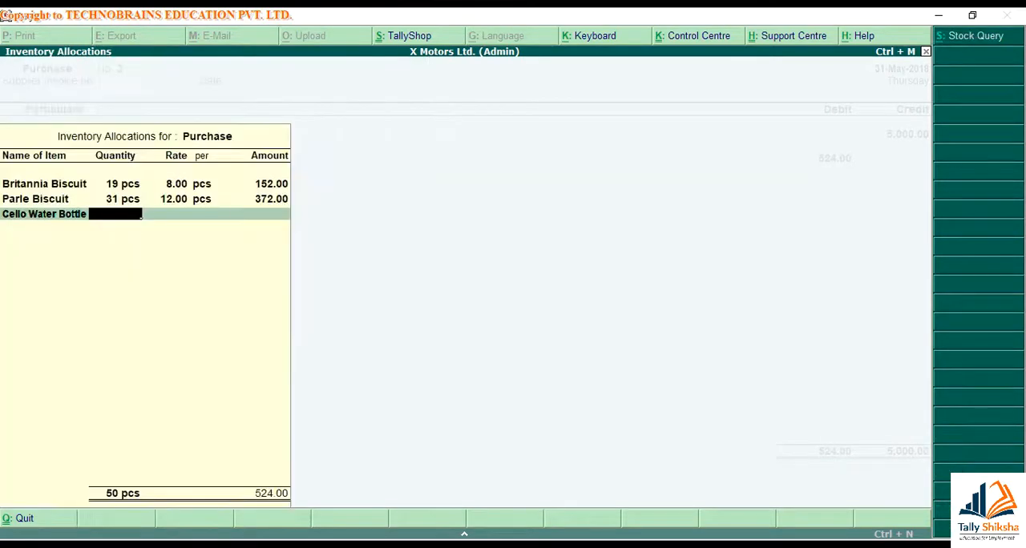
type("12")
key("Return")
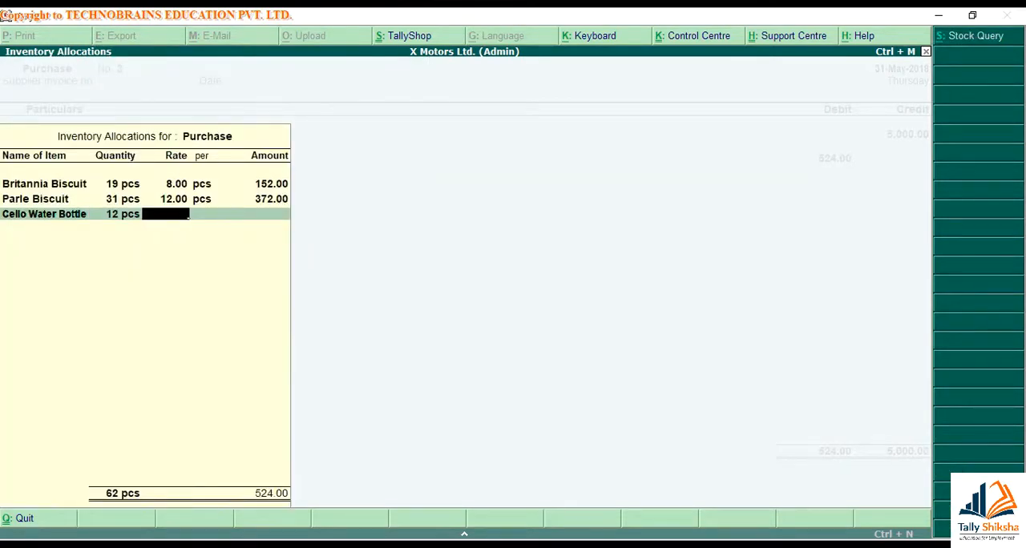
type("15")
key("Return")
key("Return")
key("Return")
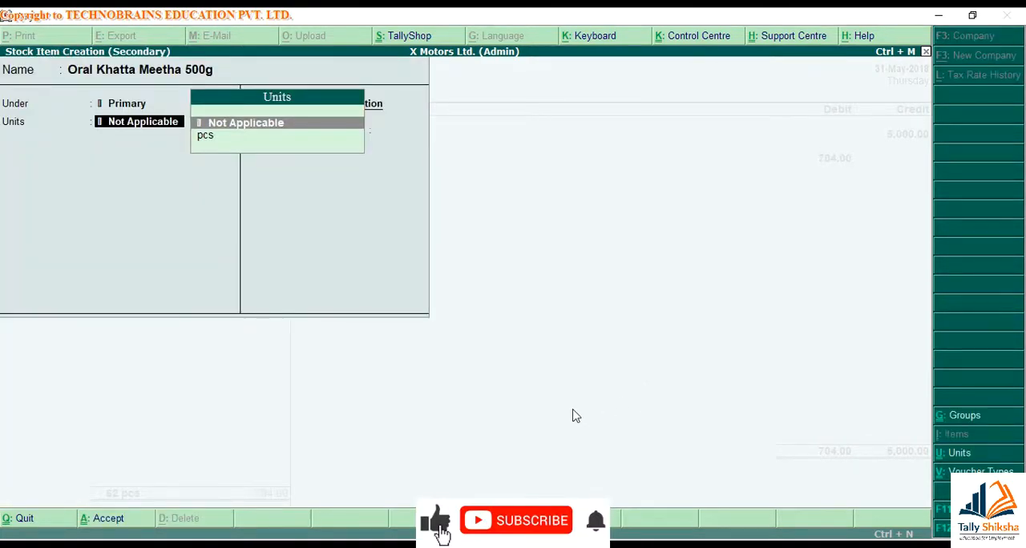
Create a simple unit kgs with 3 decimal places for the stock item Oral Khatta Meetha 500g, and save the item
key("alt+c")
type("kgs")
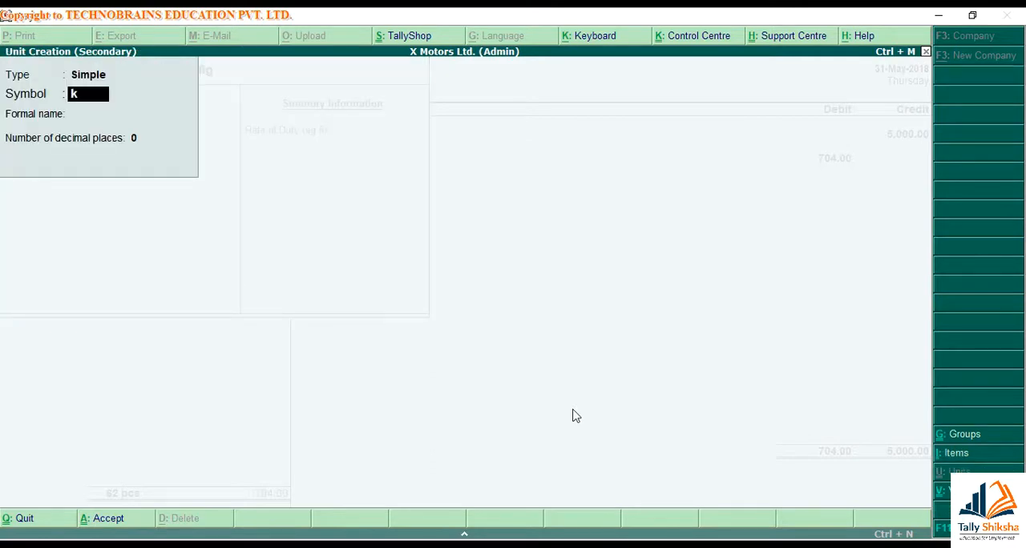
key("Return")
key("Return")
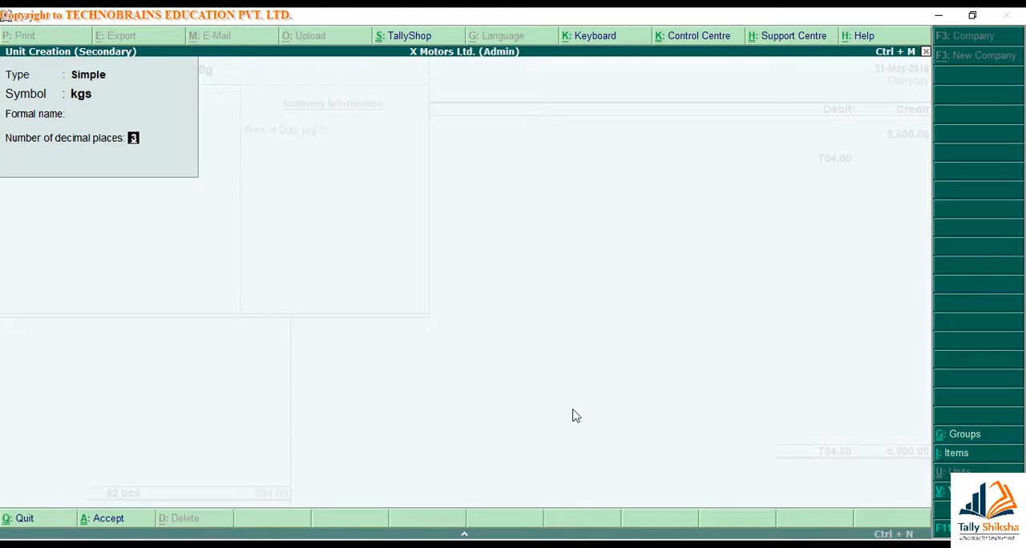
key("ctrl+a")
key("ctrl+a")
Allocate 3 kgs of Oral Khatta Meetha 500g at a rate of 190 and finish the inventory allocations
type("3")
key("Return")
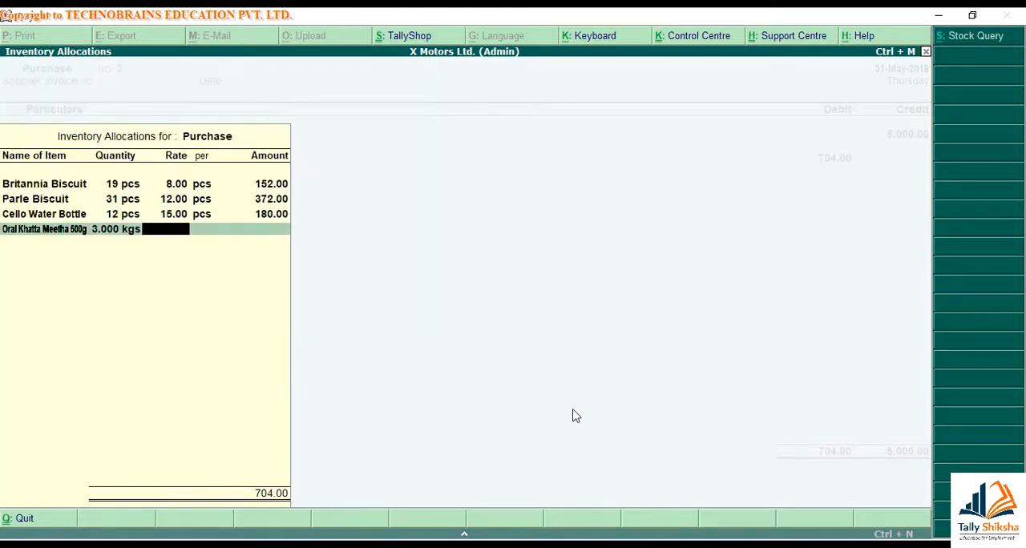
type("190")
key("Return")
key("Return")
key("Return")
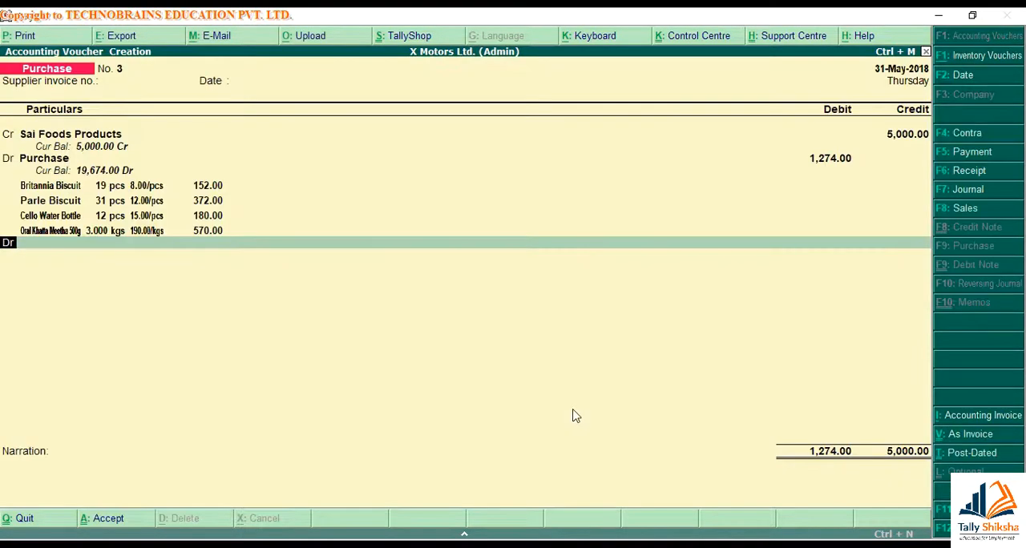
Set the Sai Foods Products credit to 1274 and save the voucher with the narration "Being material purchased."
left_click(916, 135)
type("1274")
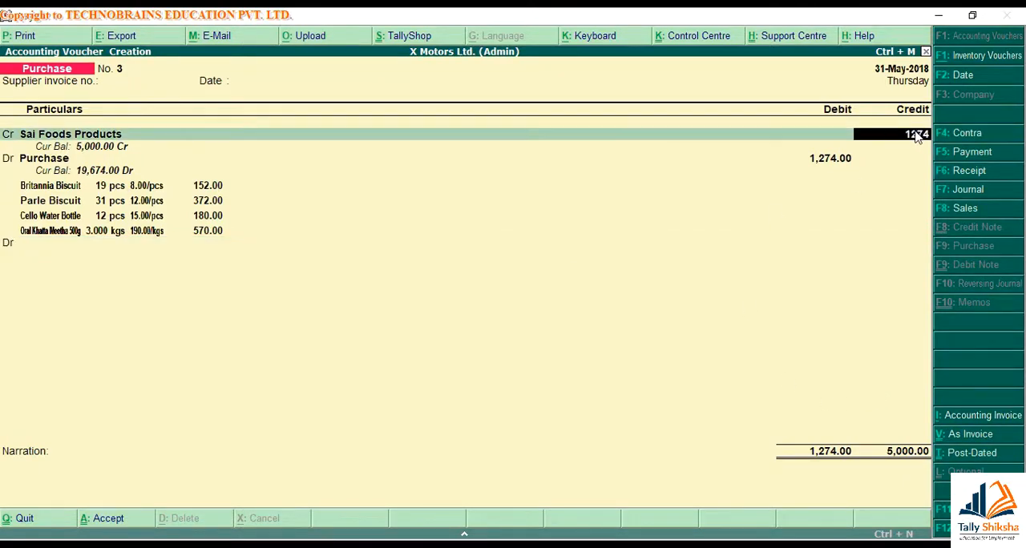
key("Return")
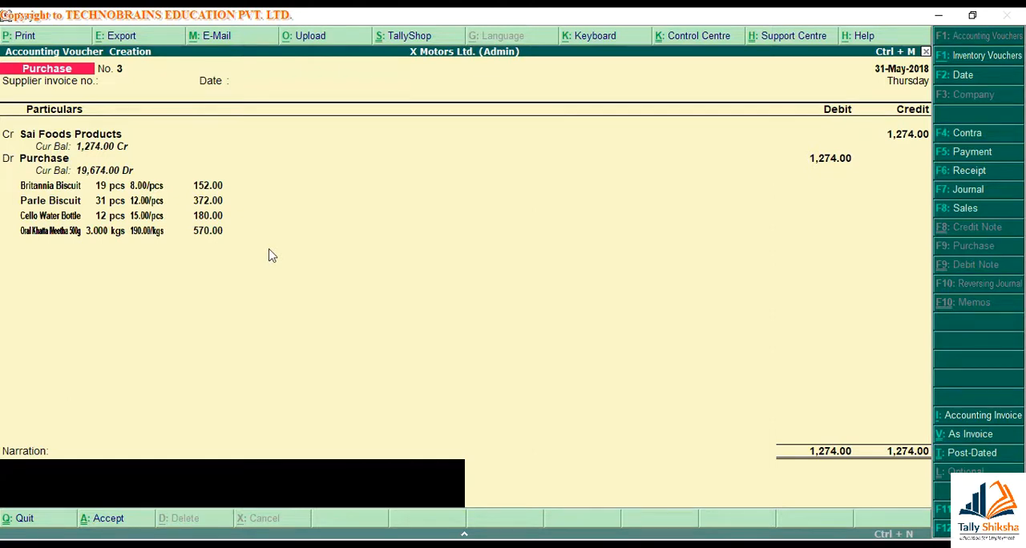
type("Being material purchased.")
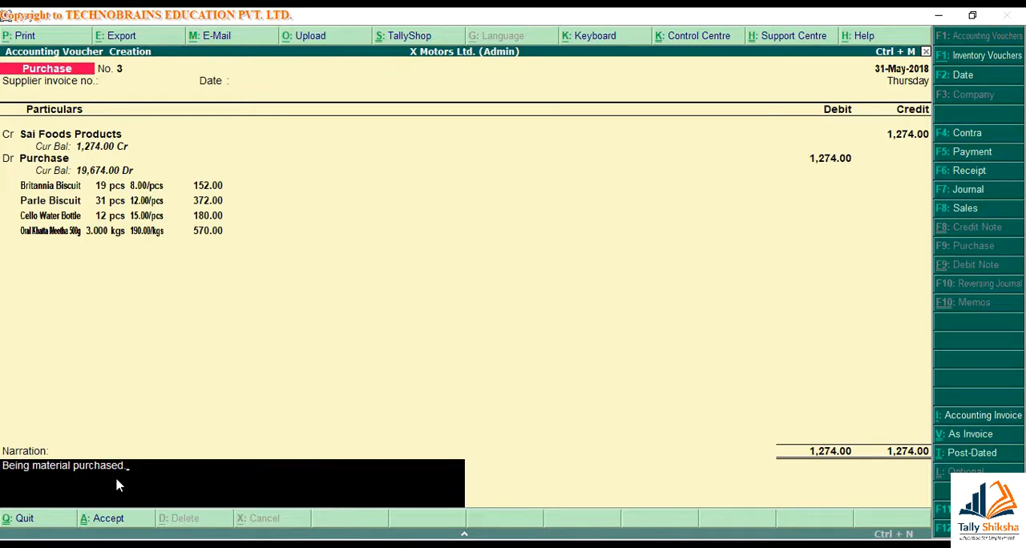
key("ctrl+a")
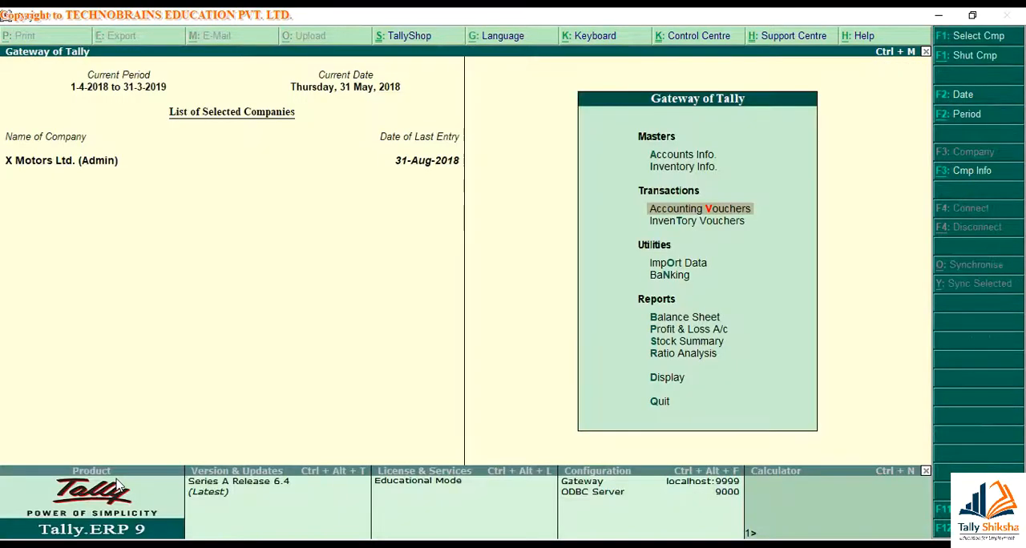
Open a new purchase voucher and view its standard configuration options
key("d")
key("d")
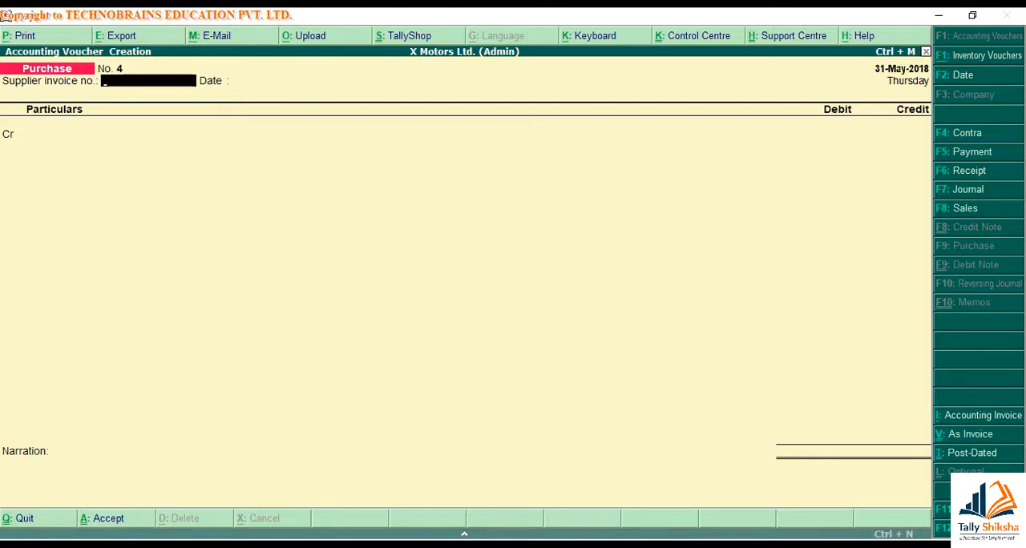
key("F12")
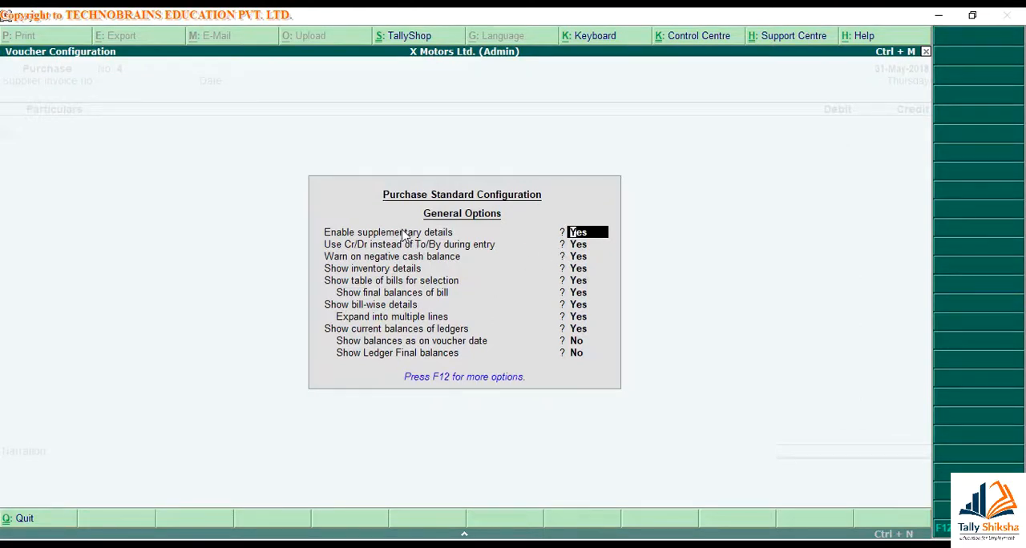
key("Escape")
Credit Akash Traders in the purchase voucher and name Ram Prasad Sales as the supplier in the party details
key("Return")
key("Return")
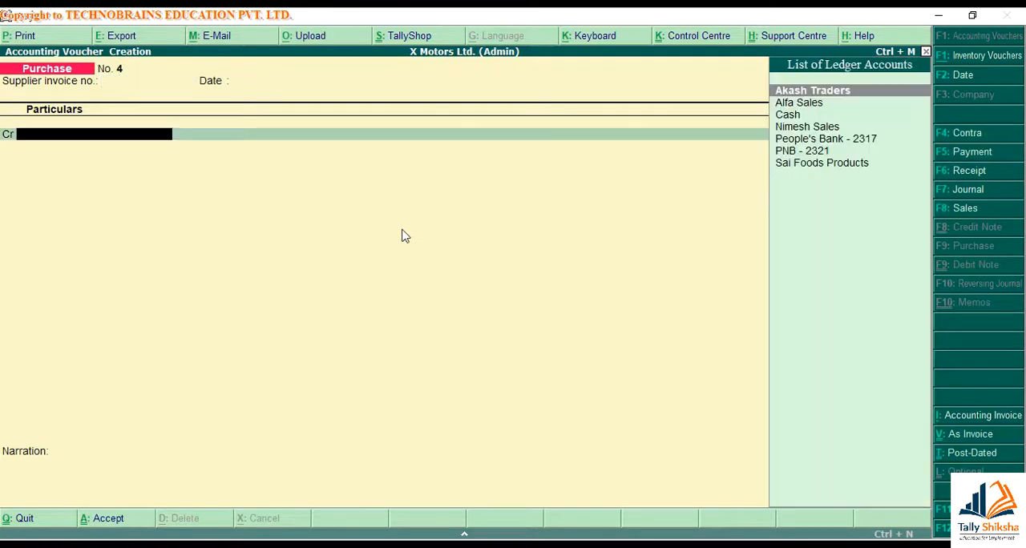
key("Return")
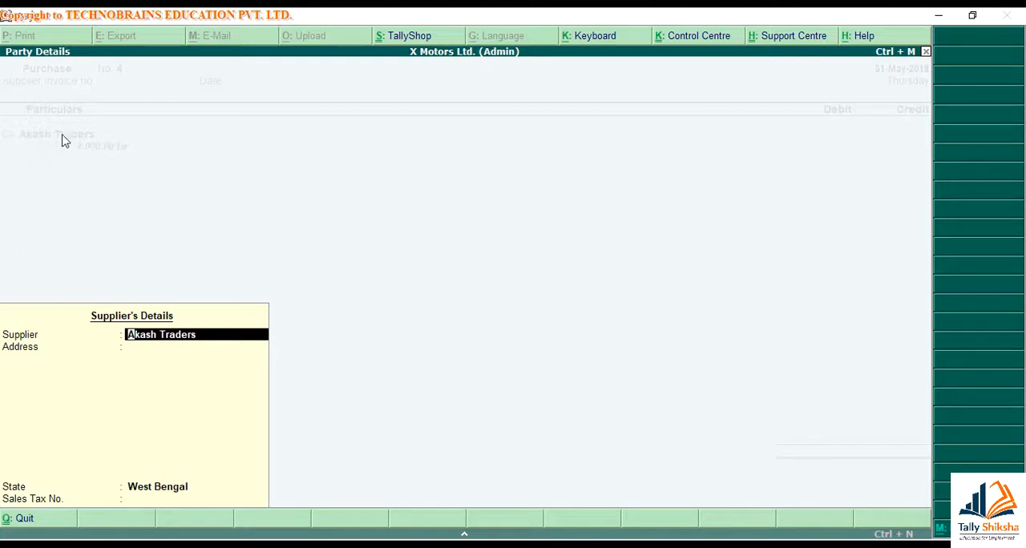
key("BackSpace")
key("Return")
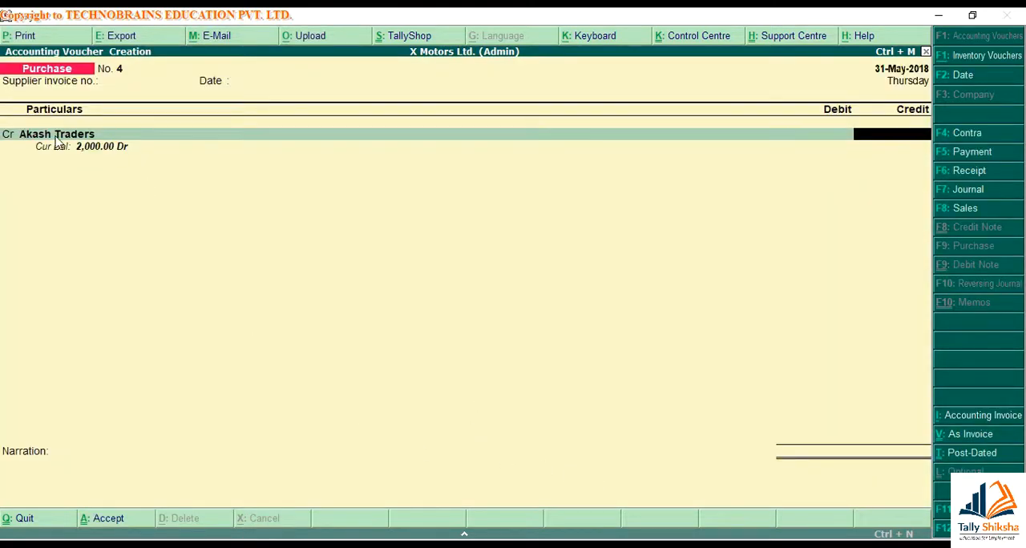
key("BackSpace")
key("BackSpace")
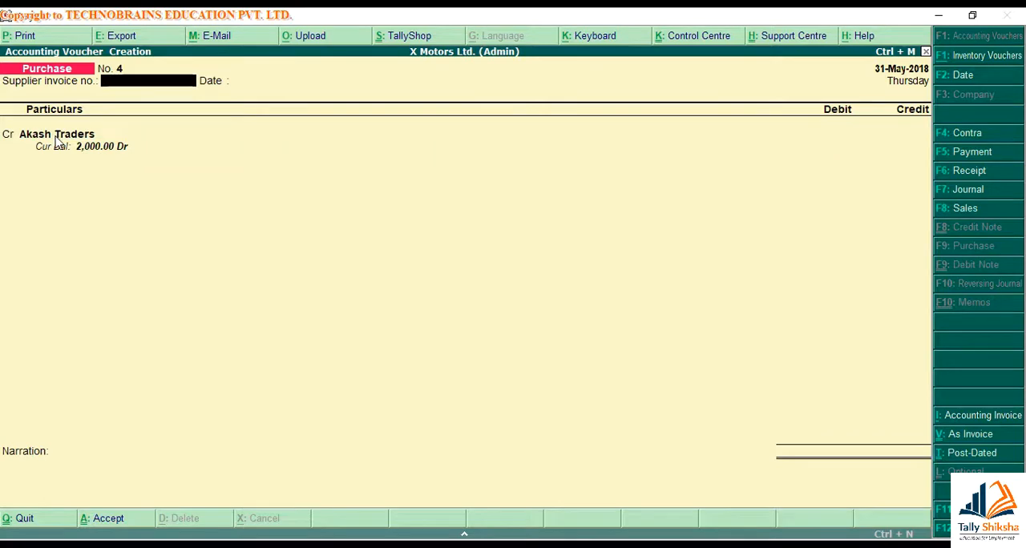
Preview the purchase voucher's printed invoice to examine the supplier name
key("alt+p")
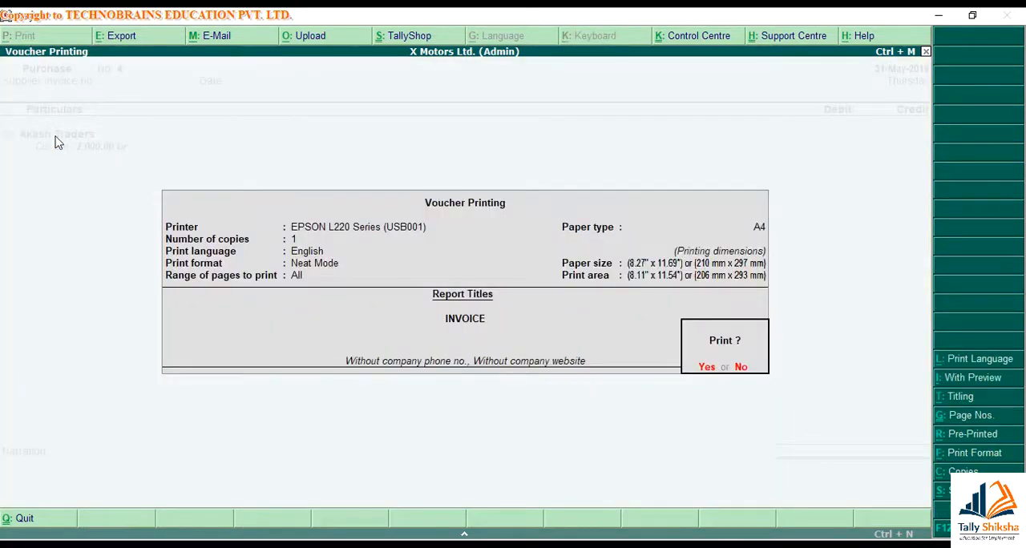
key("alt+i")
key("Return")
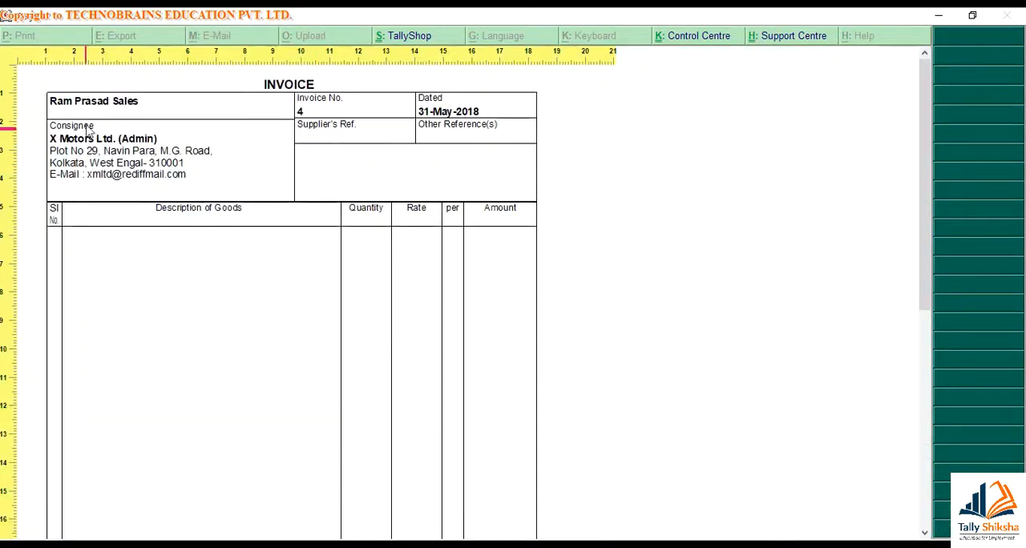
key("Escape")
key("Escape")
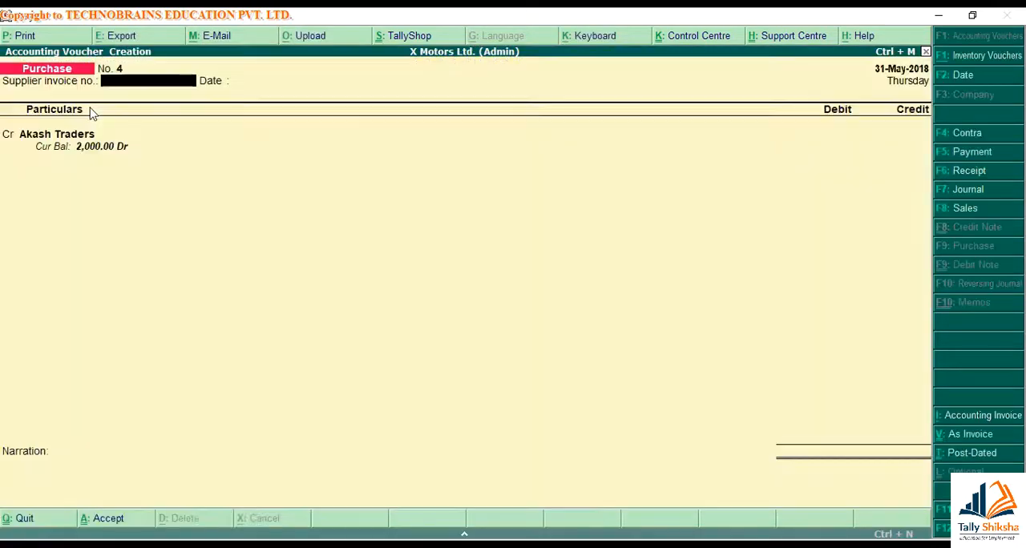
Change the supplier in the voucher's party details back to Akash Traders, with West Bengal as the state
key("Return")
key("Return")
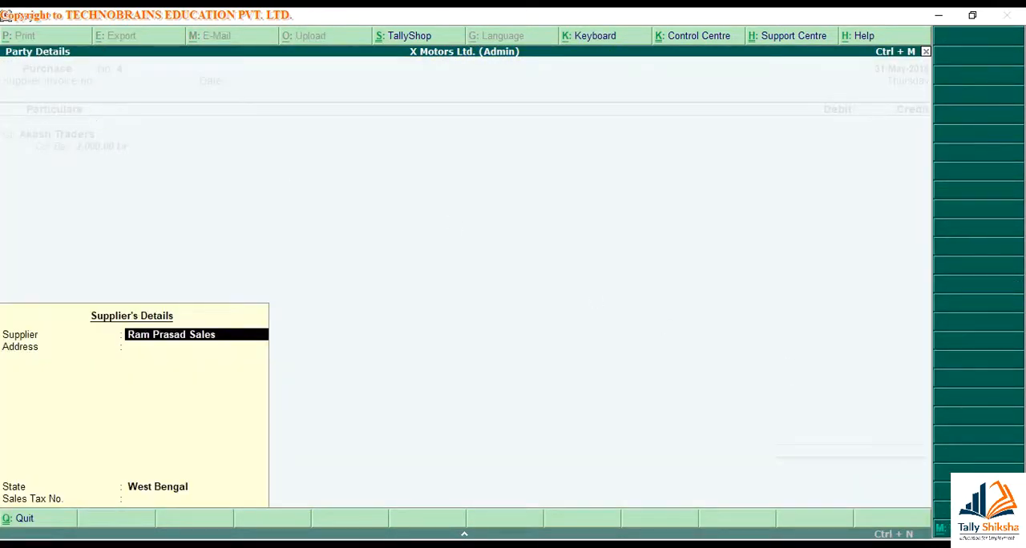
key("space")
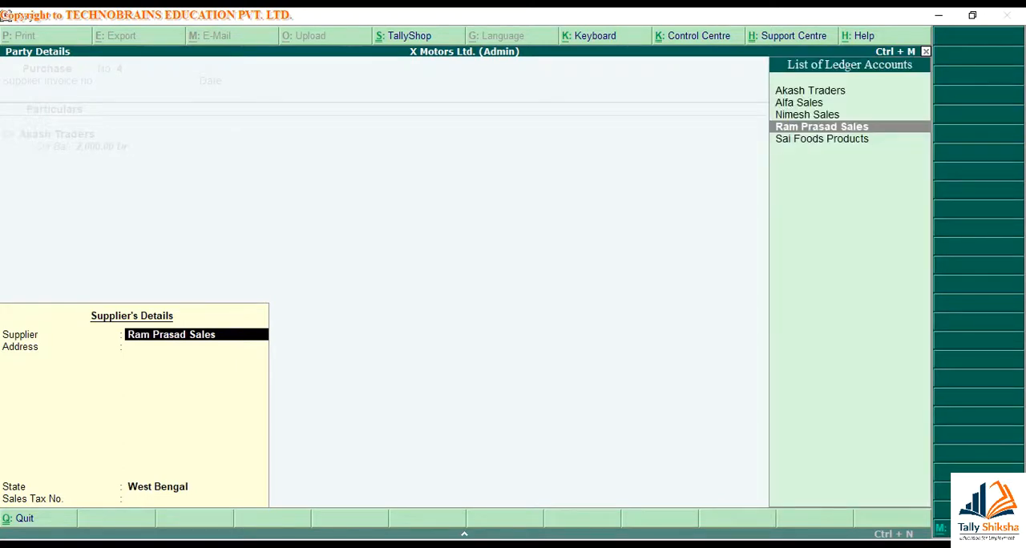
key("Up")
key("Up")
key("Up")
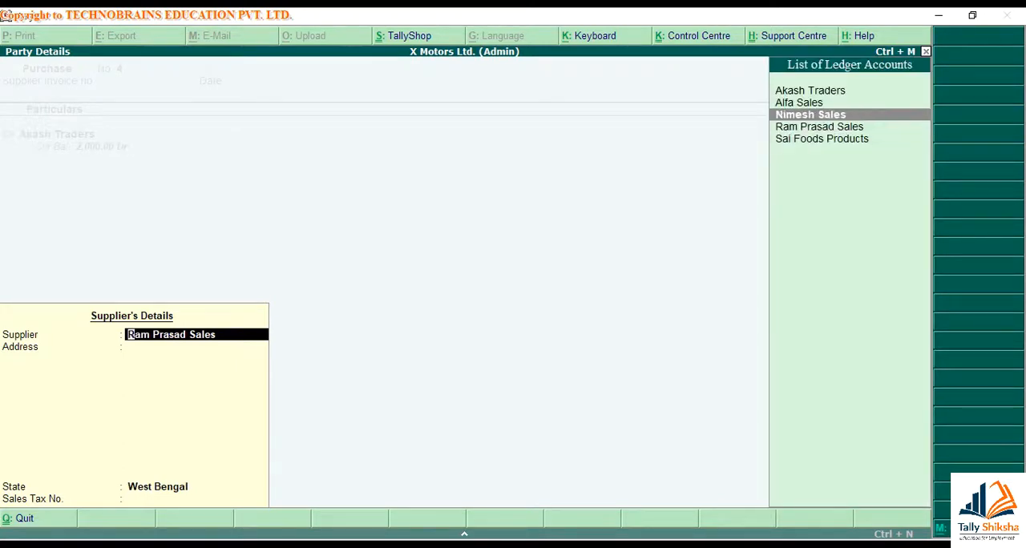
key("Return")
key("Return")
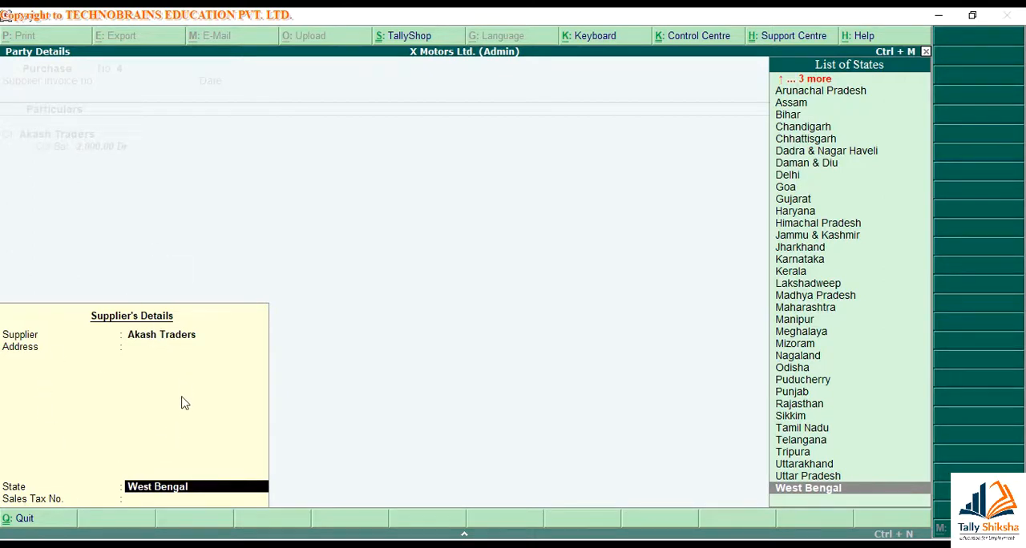
key("Return")
key("Return")
Set Enable supplementary details to No in the purchase configuration and recheck the Akash Traders entry
key("F12")
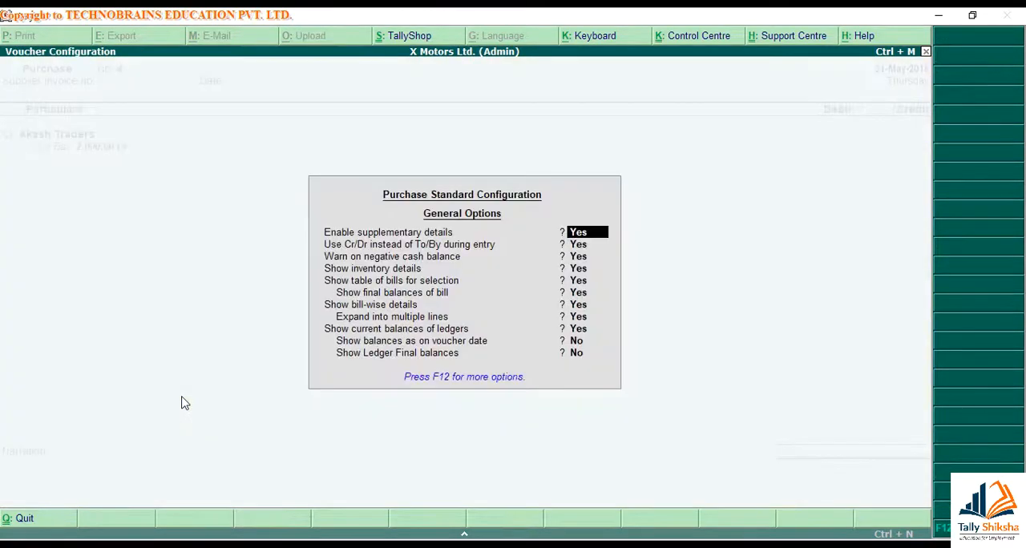
type("n")
key("ctrl+a")
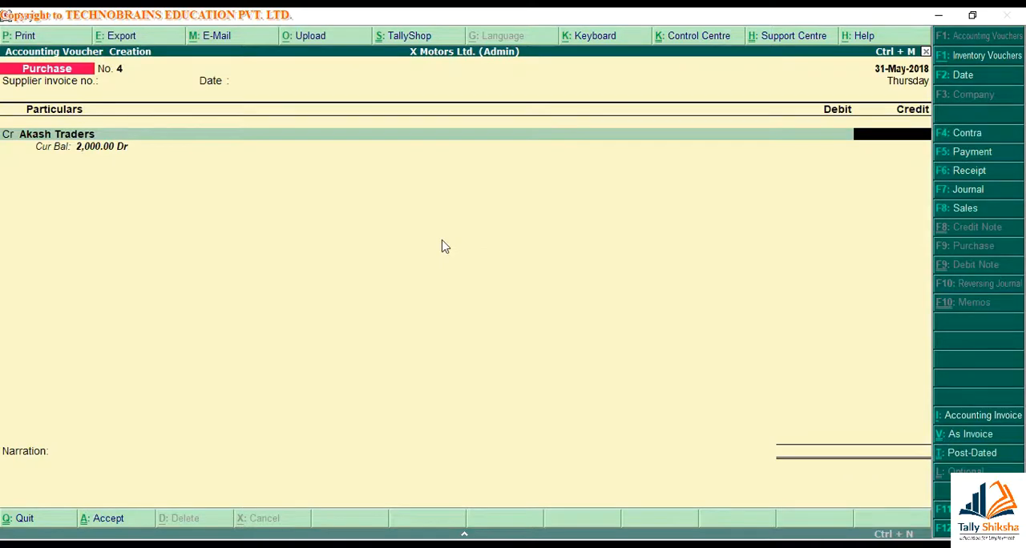
key("BackSpace")
key("Return")
key("BackSpace")
key("Return")
key("BackSpace")
Review the purchase configuration options from Enable supplementary details through Show inventory details
key("F12")
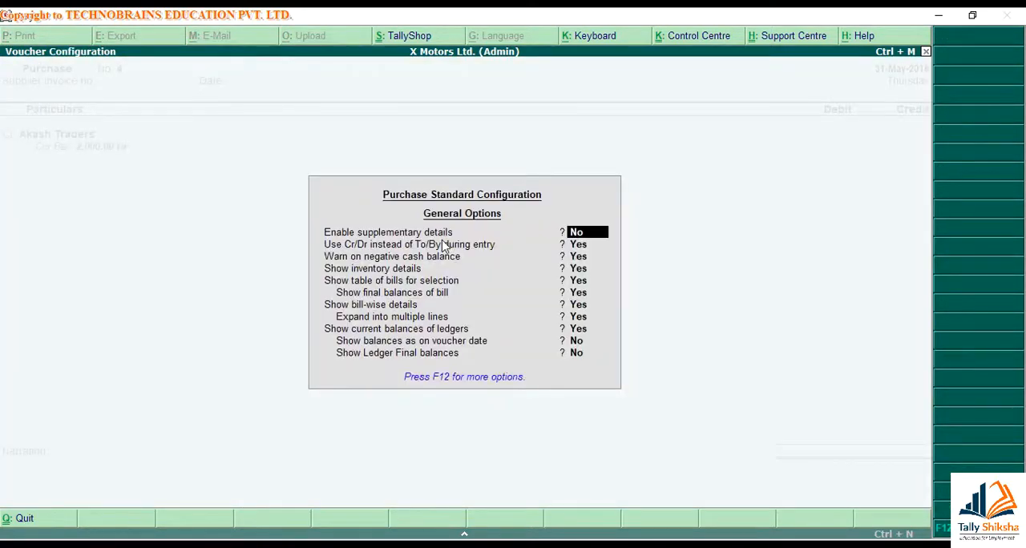
key("Return")
key("Return")
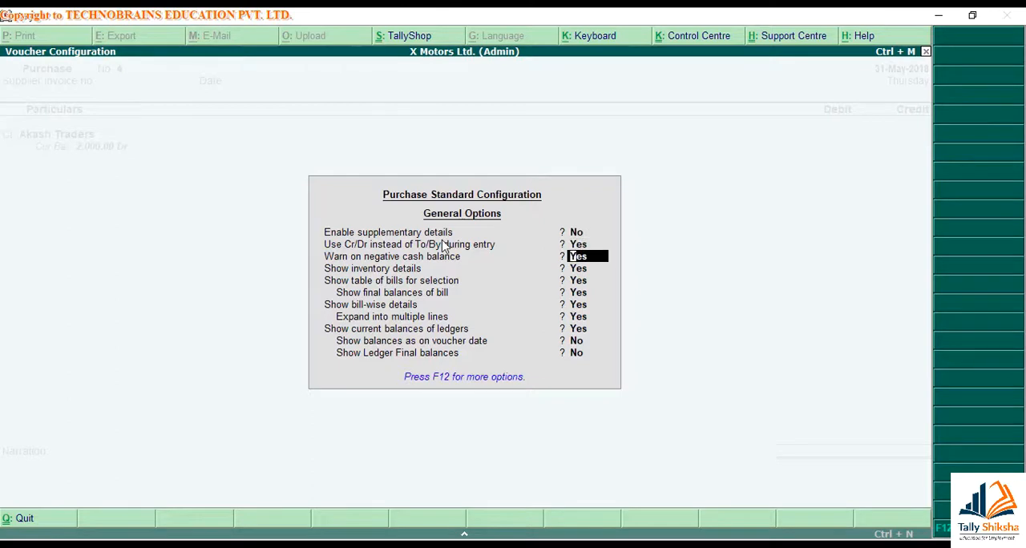
key("Return")
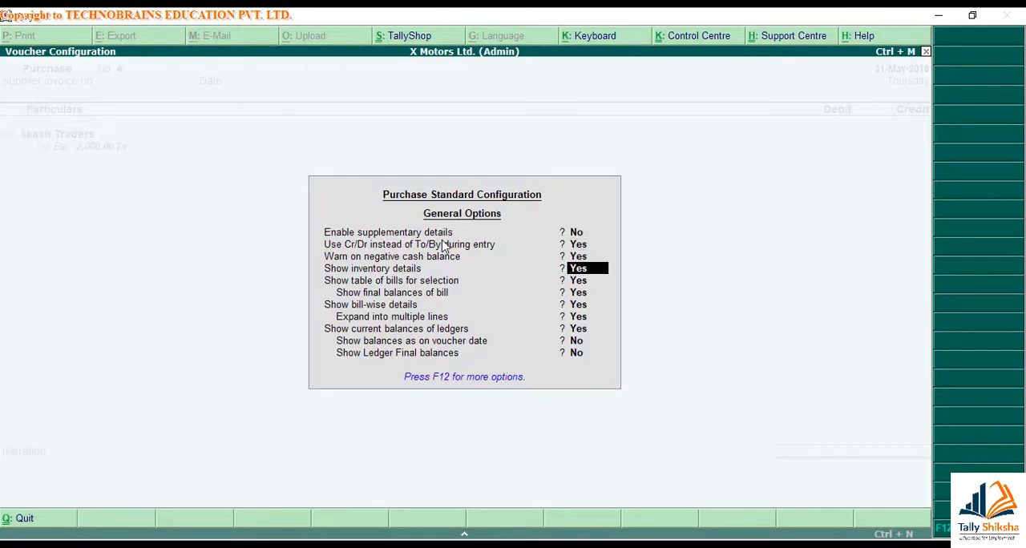
key("ctrl+a")
Open the previously saved Sai Foods Products purchase voucher and set Show inventory details to No in its configuration
key("Page_Up")
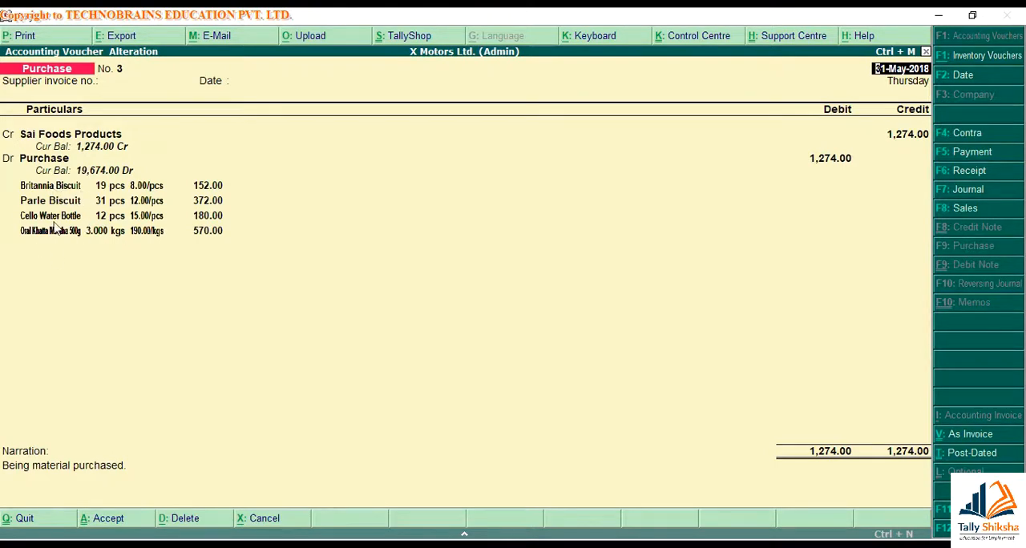
key("F12")
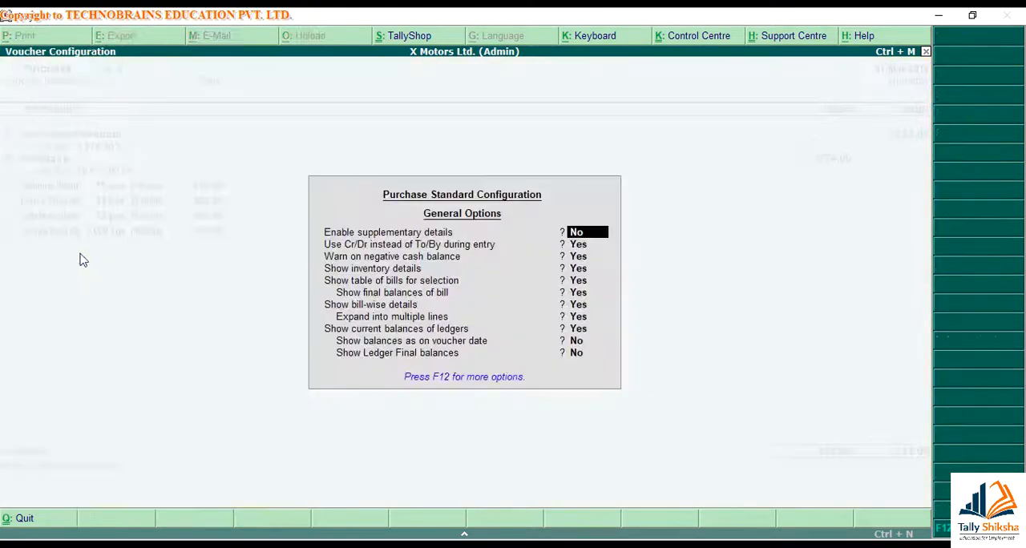
key("Return")
key("Return")
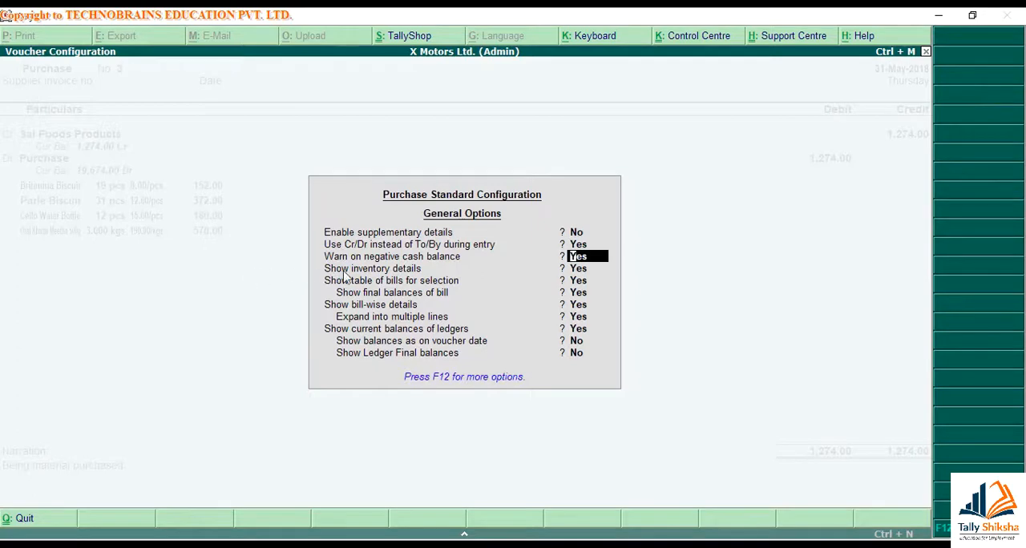
key("Return")
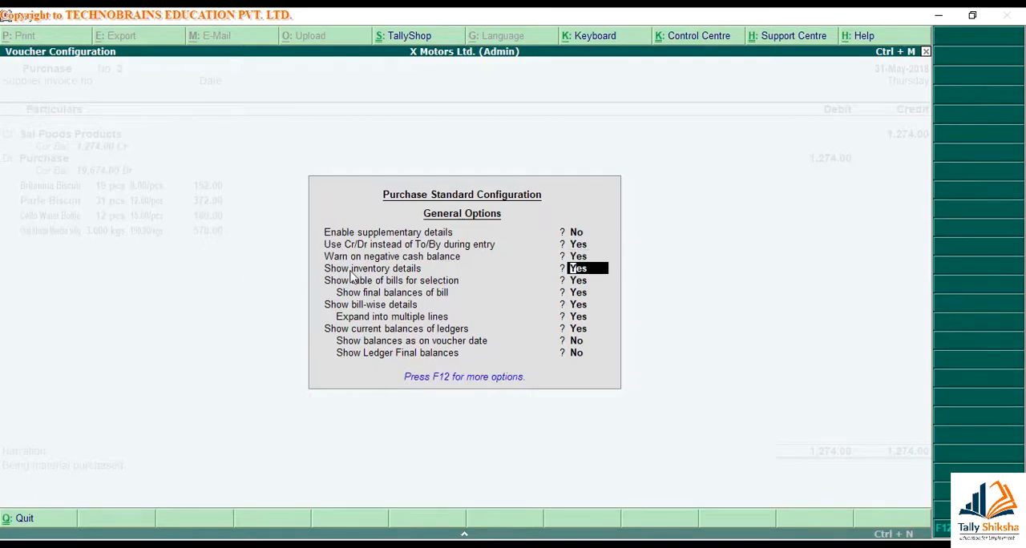
type("n")
key("ctrl+a")
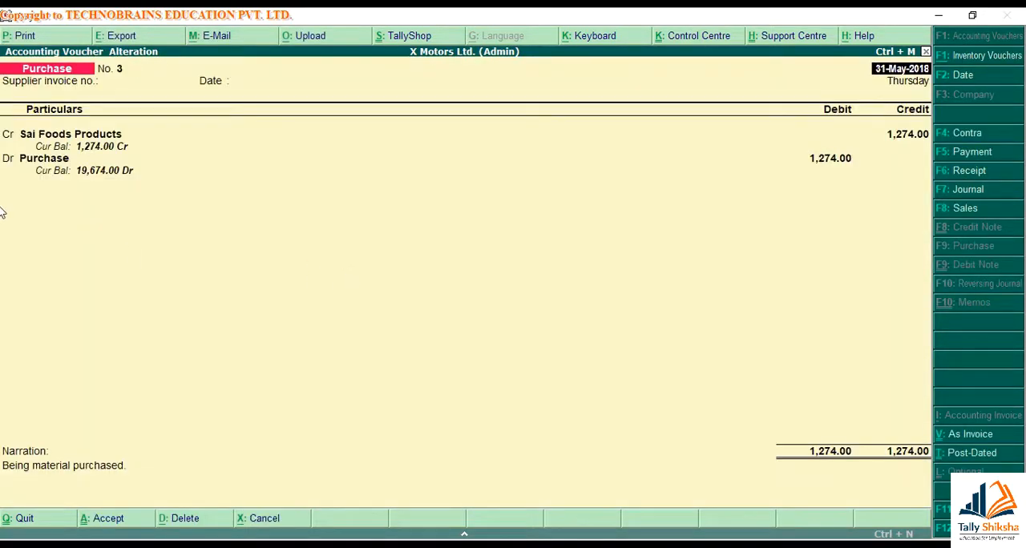
Set Show inventory details back to Yes, view the advanced purchase configuration, and quit the voucher
key("F12")
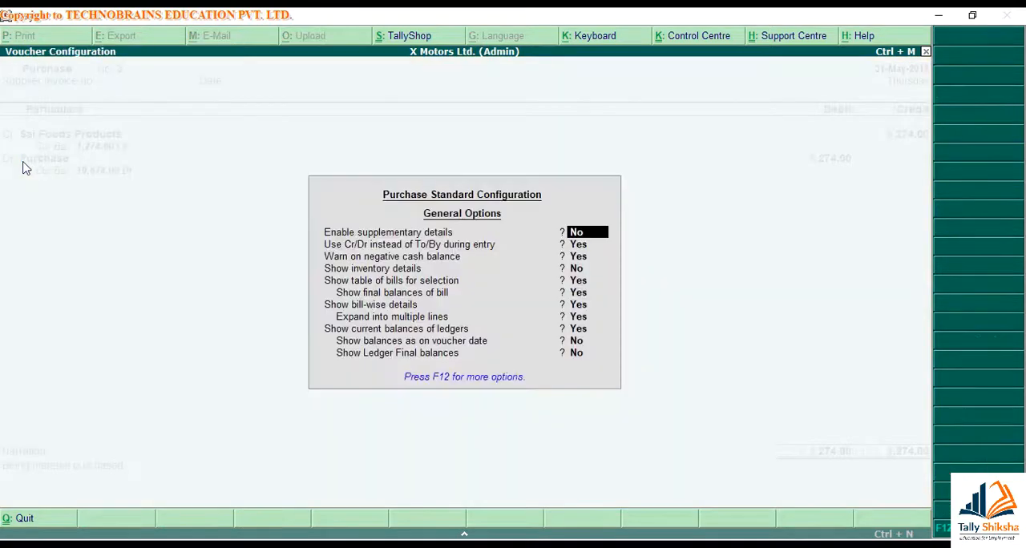
key("Return")
key("Return")
key("Return")
key("F12")
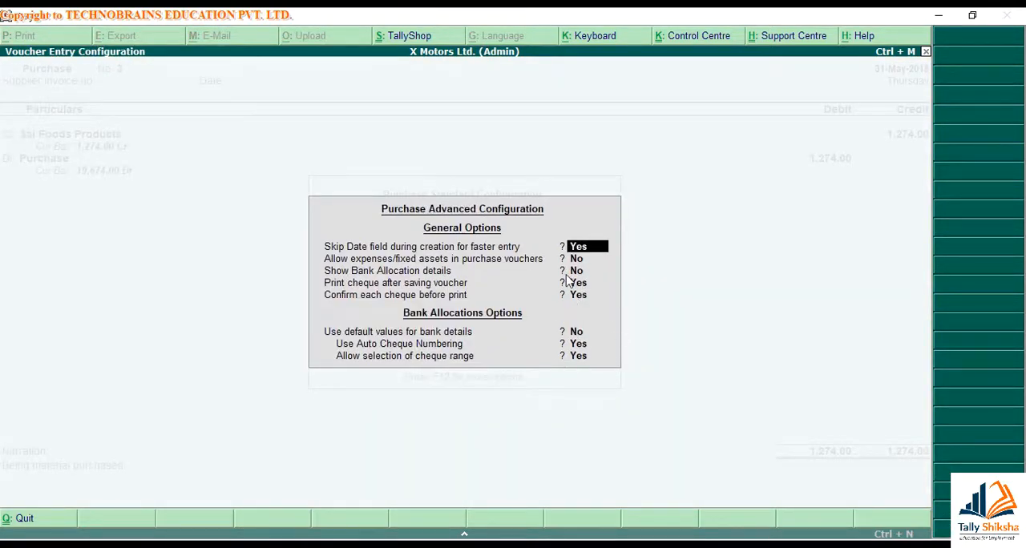
key("ctrl+a")
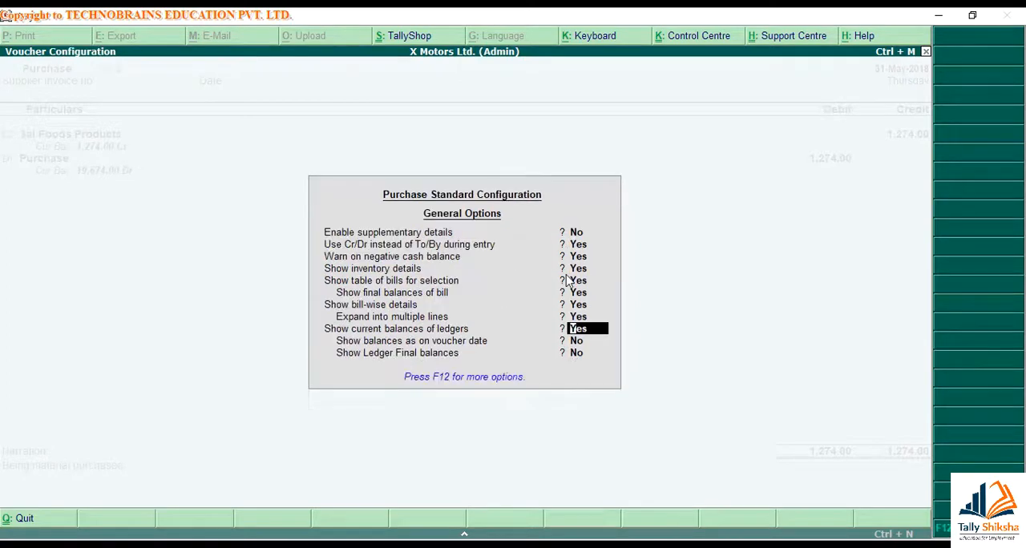
key("ctrl+a")
key("Escape")
key("Escape")
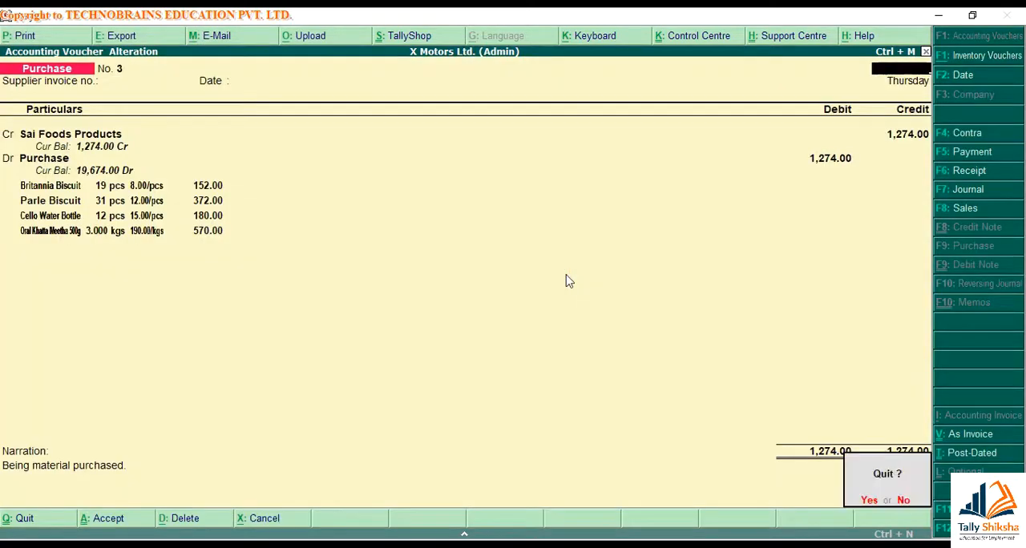
key("Return")
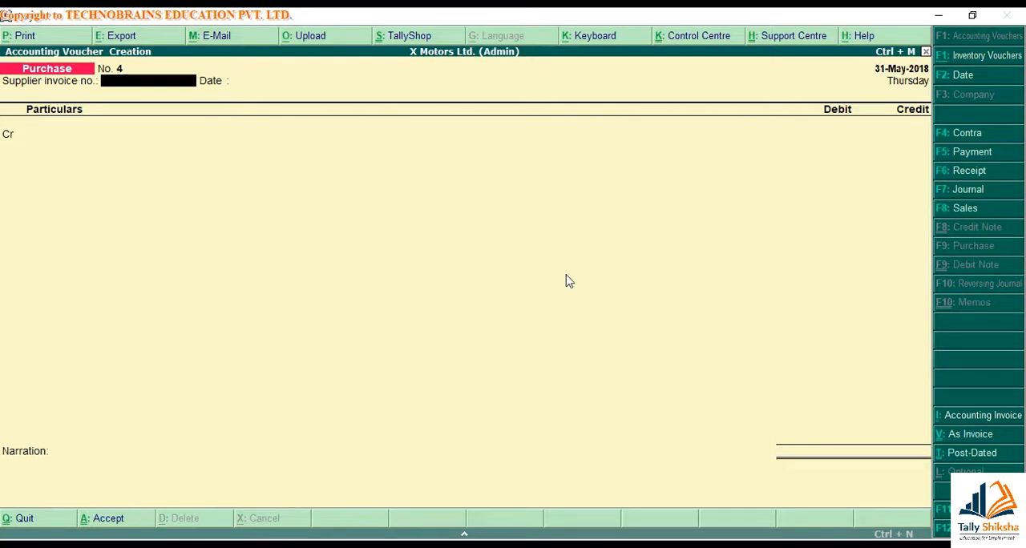